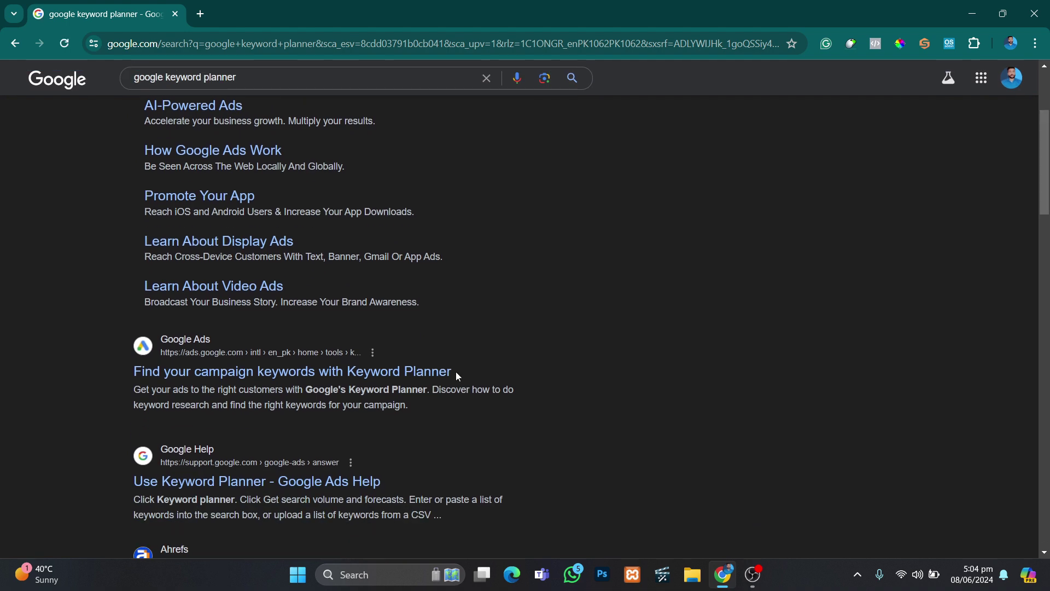
Open the Google Keyword Planner Tool search result, and load the bookmarked Google Ads Keyword Planner in a new tab.
{"action": "scroll", "coordinate": [365, 208], "scroll_direction": "up", "scroll_amount": 3}
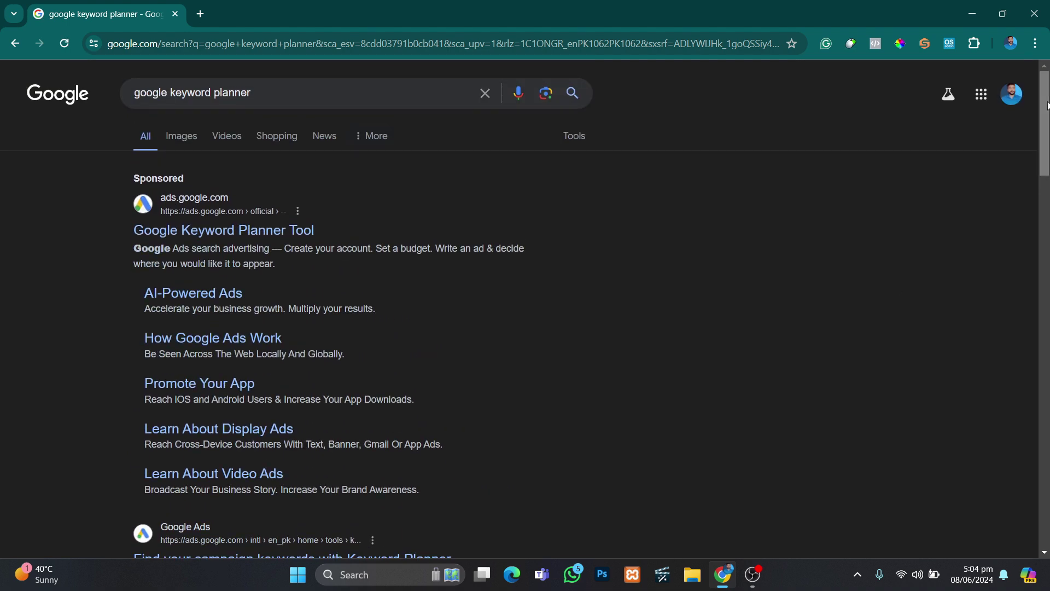
{"action": "left_click", "coordinate": [298, 236]}
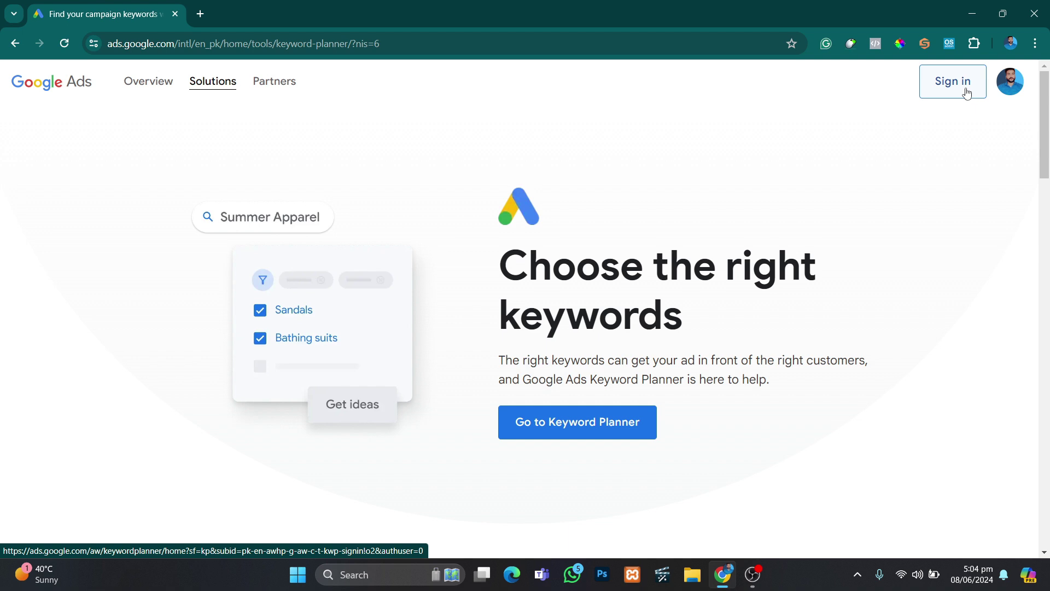
{"action": "left_click", "coordinate": [205, 20]}
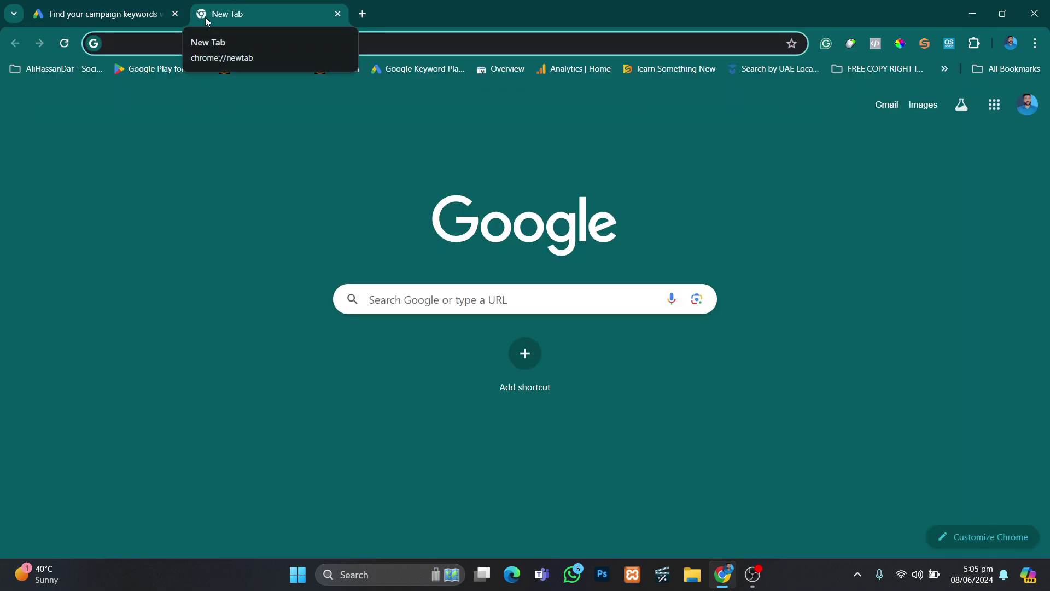
{"action": "left_click", "coordinate": [425, 72]}
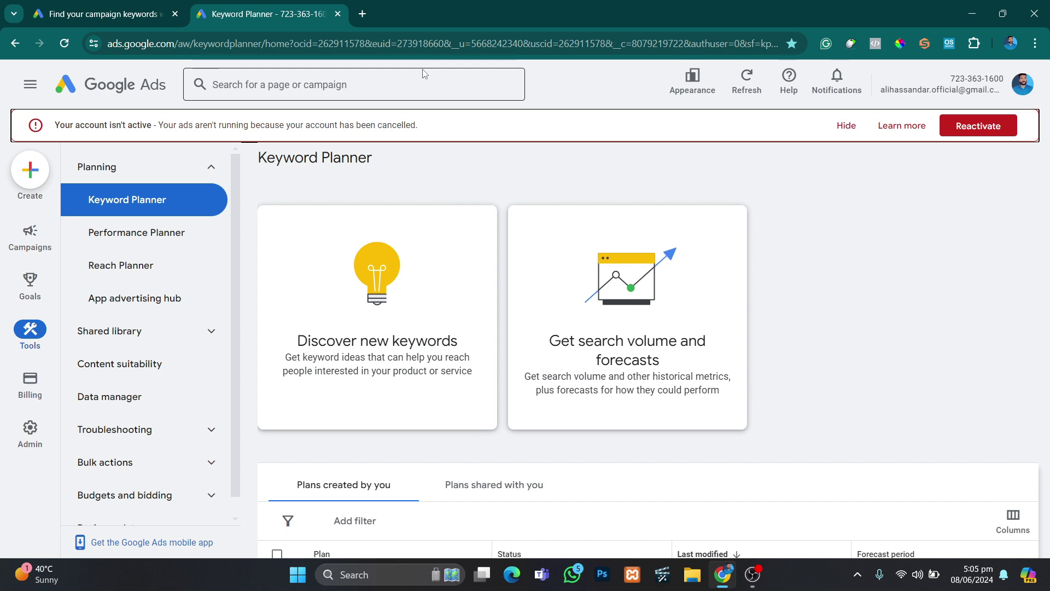
Hide the inactive-account notice and start discovering new keywords.
{"action": "left_click", "coordinate": [846, 126]}
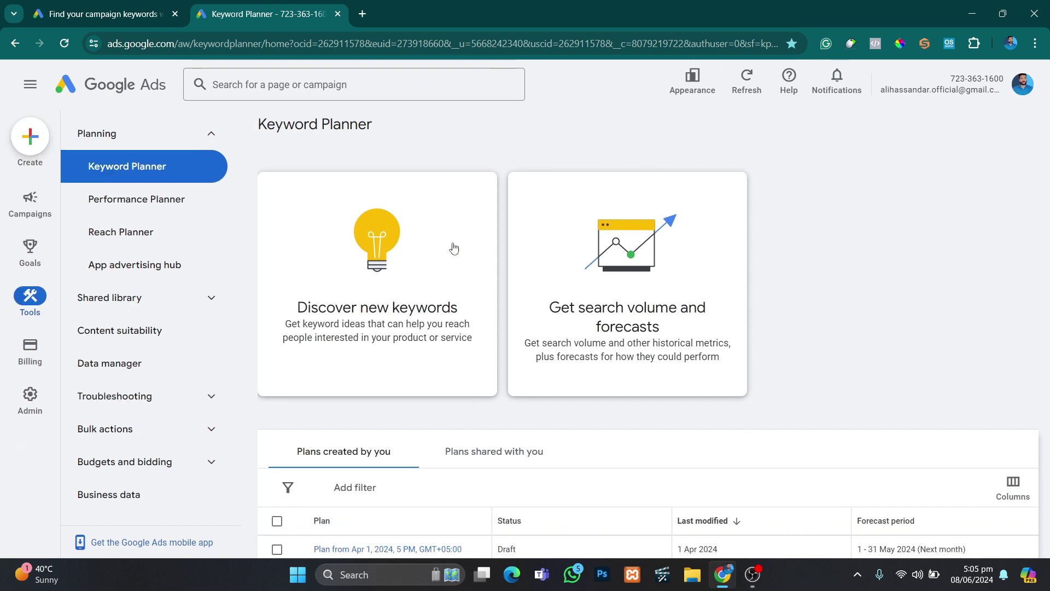
{"action": "left_click", "coordinate": [366, 303]}
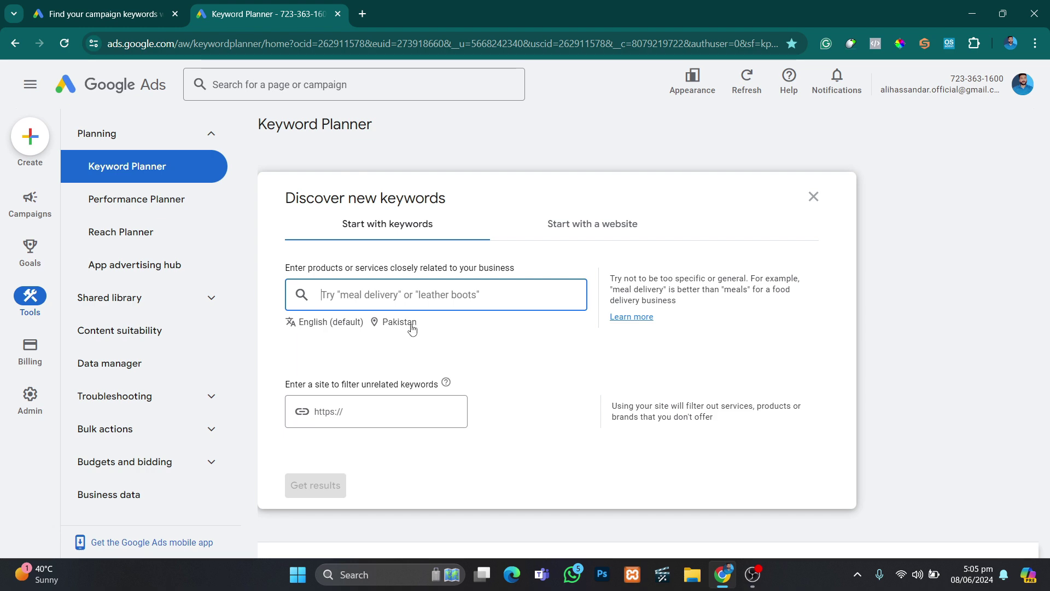
Add United Arab Emirates country as a targeted location and remove Pakistan from the targeted locations.
{"action": "left_click", "coordinate": [412, 328]}
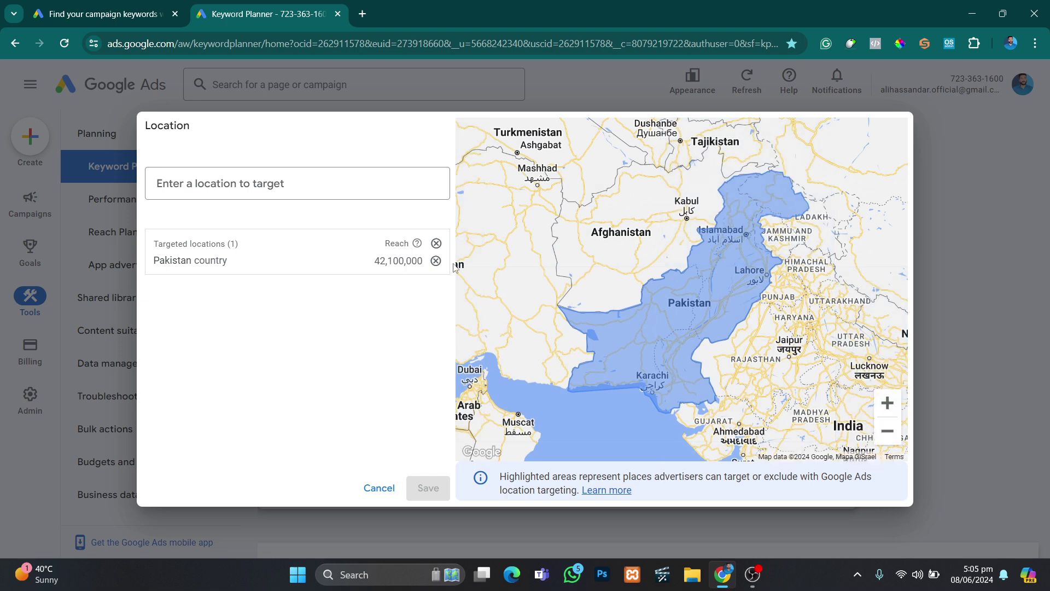
{"action": "left_click", "coordinate": [302, 183]}
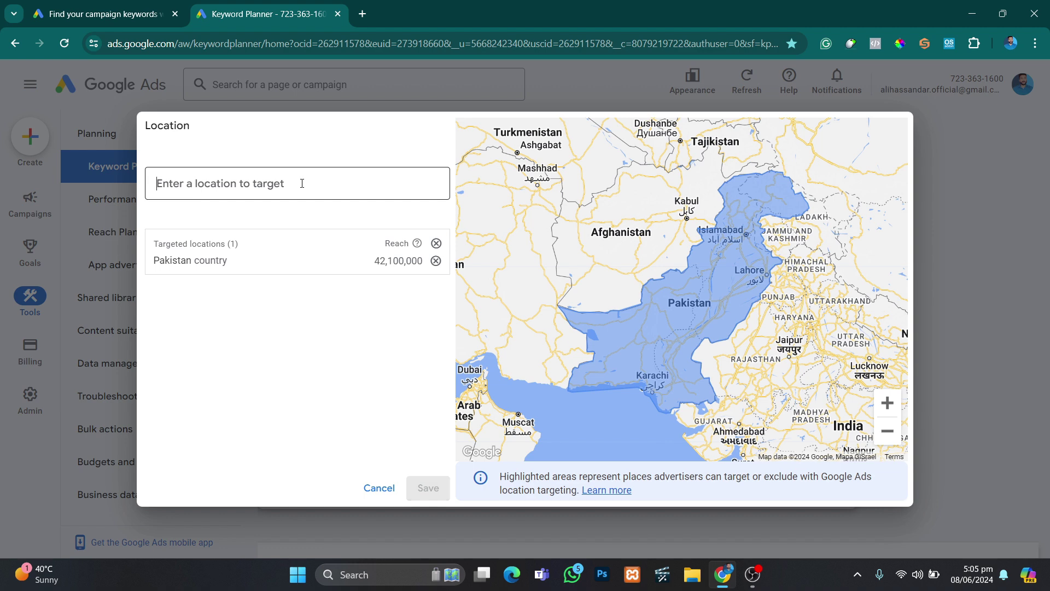
{"action": "type", "text": "unite"}
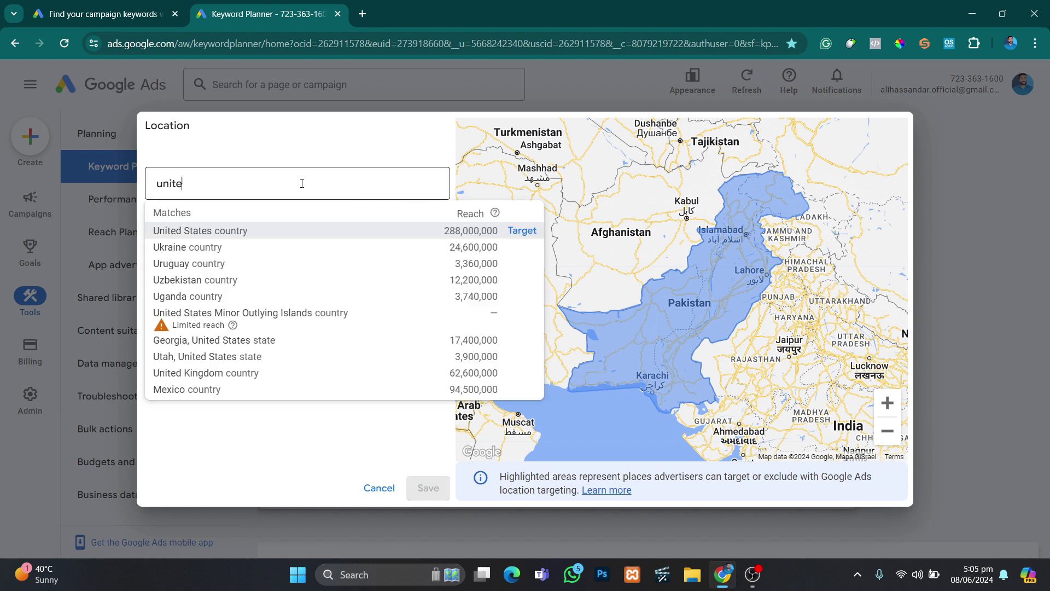
{"action": "type", "text": "d arab e"}
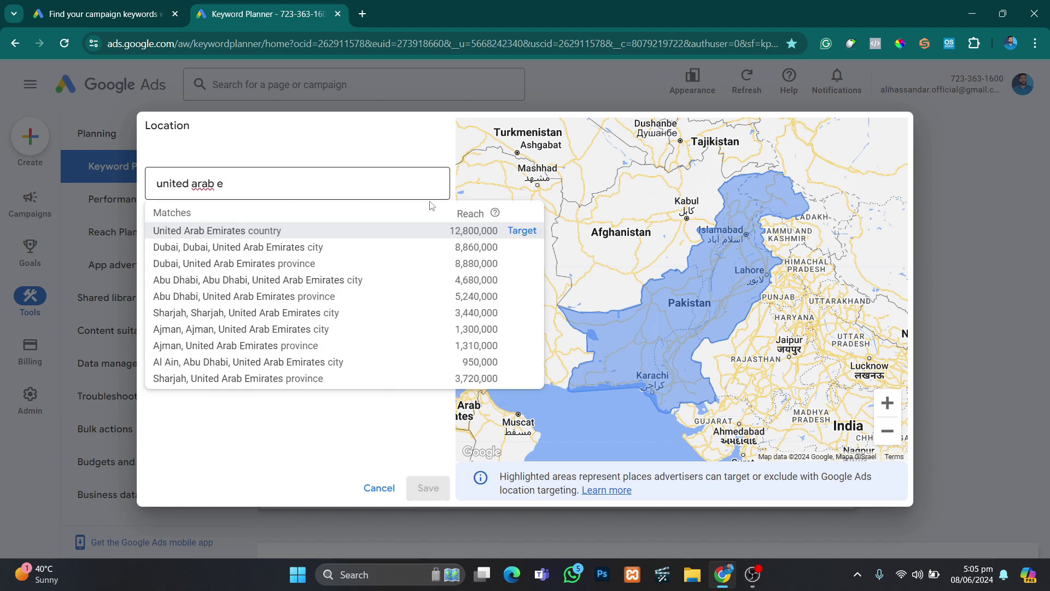
{"action": "left_click", "coordinate": [520, 230]}
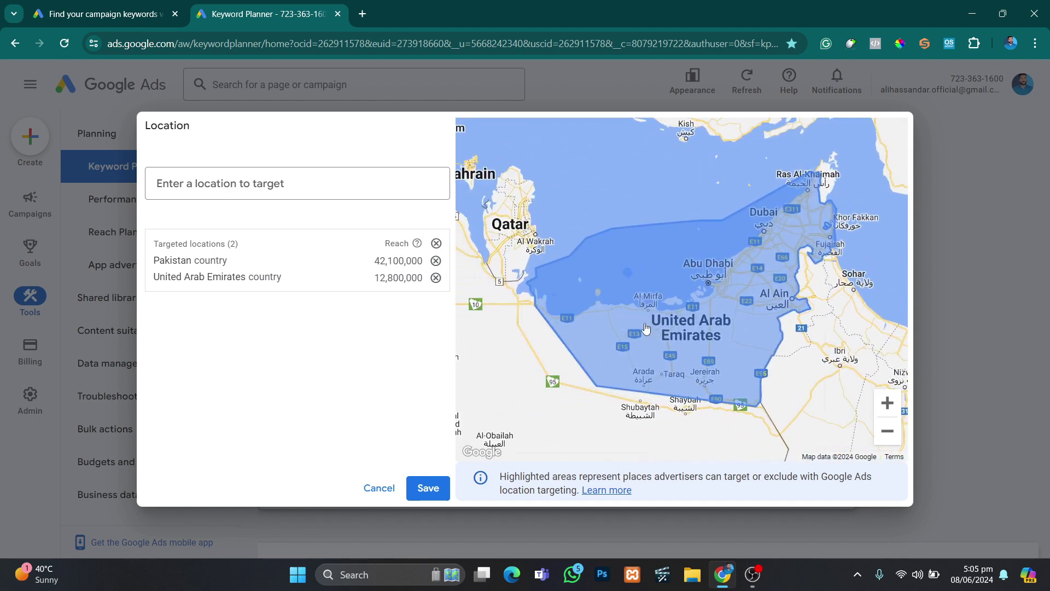
{"action": "left_click", "coordinate": [437, 261]}
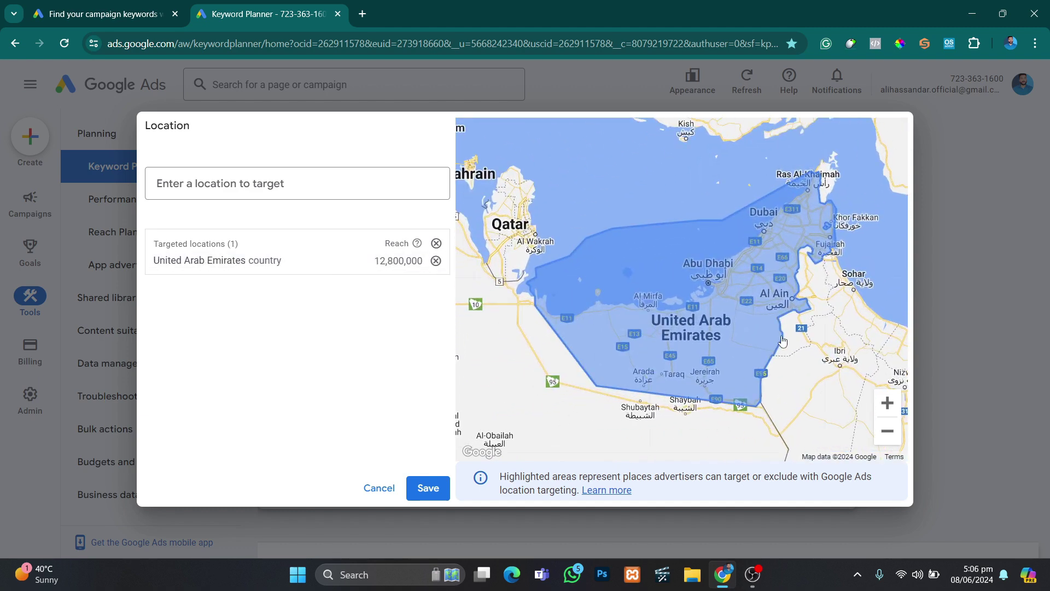
Clear all targeted locations, target Pakistan country again and leave the location settings without saving.
{"action": "left_click", "coordinate": [436, 244]}
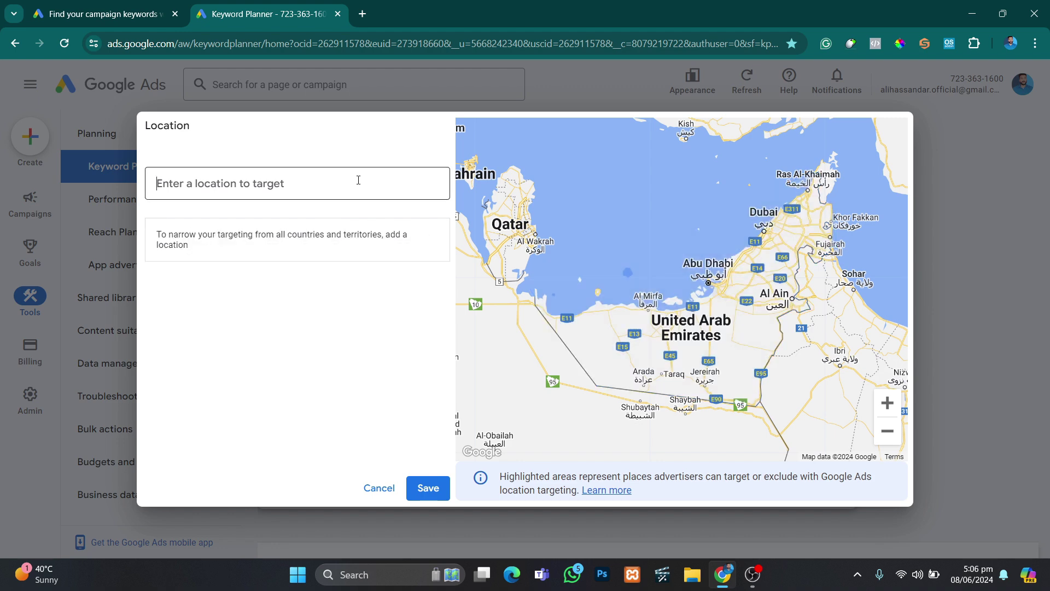
{"action": "type", "text": "paksitan"}
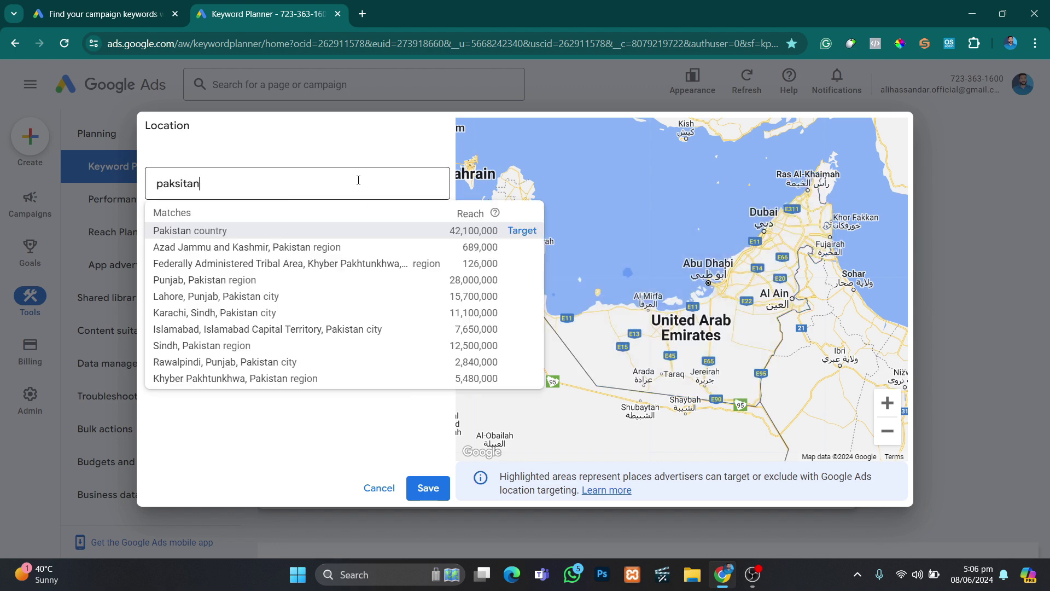
{"action": "left_click", "coordinate": [534, 236]}
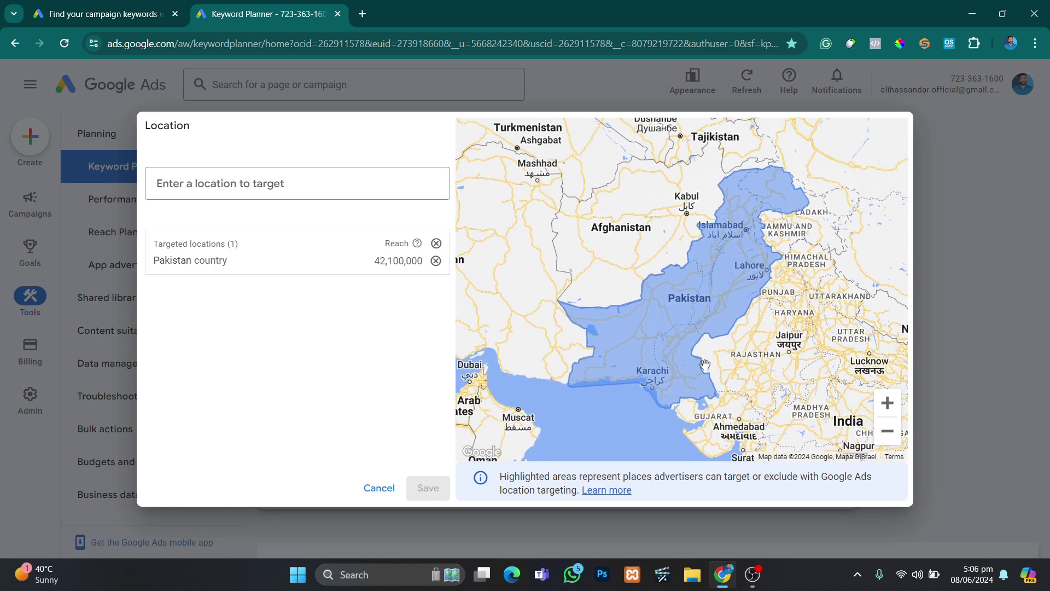
{"action": "left_click", "coordinate": [384, 490]}
Get keyword ideas for "seo" and close the Refine keywords pane.
{"action": "left_click", "coordinate": [398, 294]}
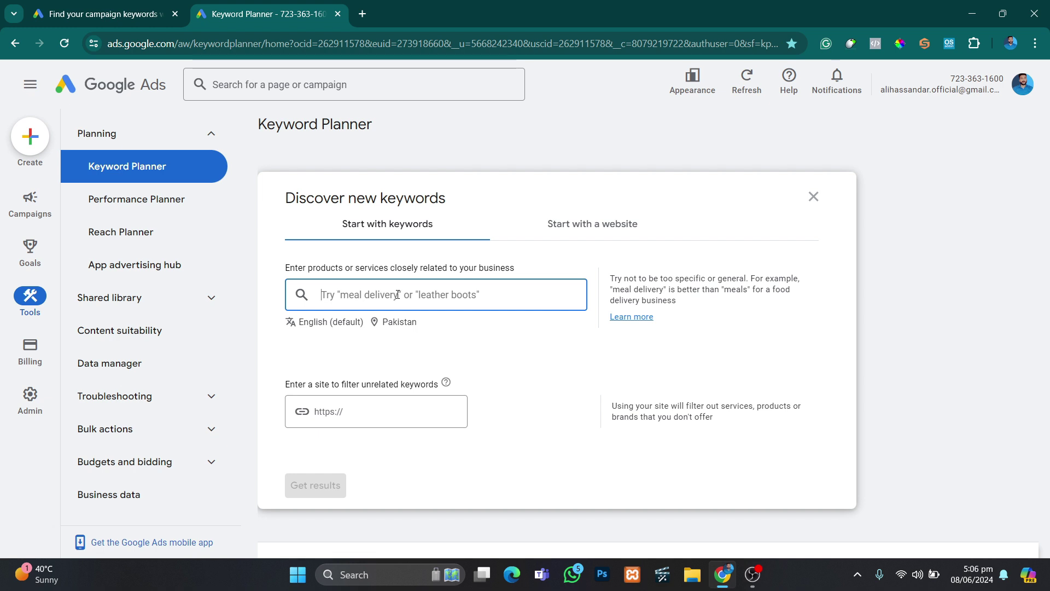
{"action": "type", "text": "seo"}
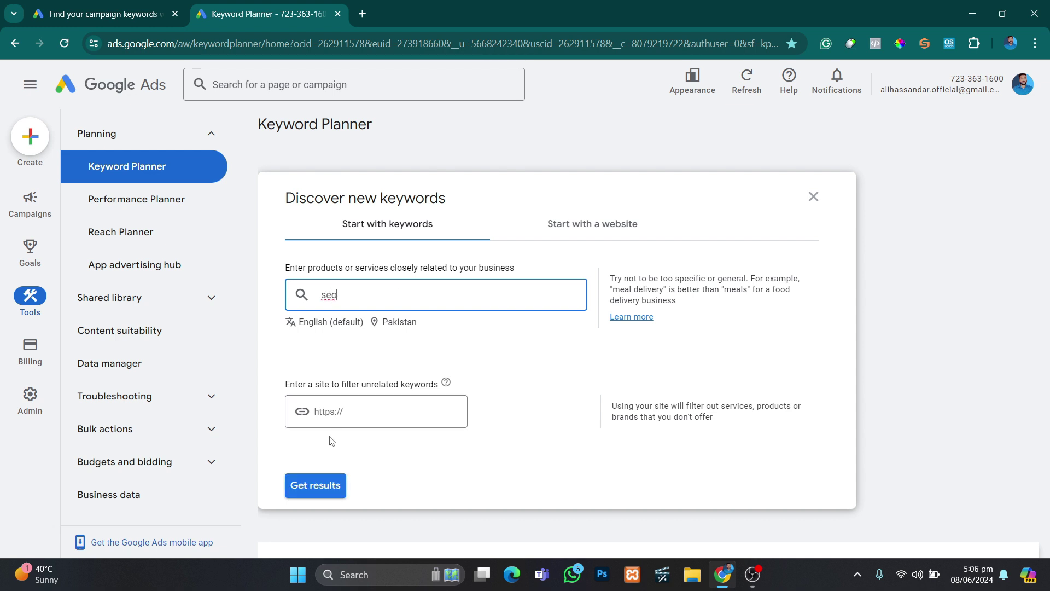
{"action": "left_click", "coordinate": [315, 485]}
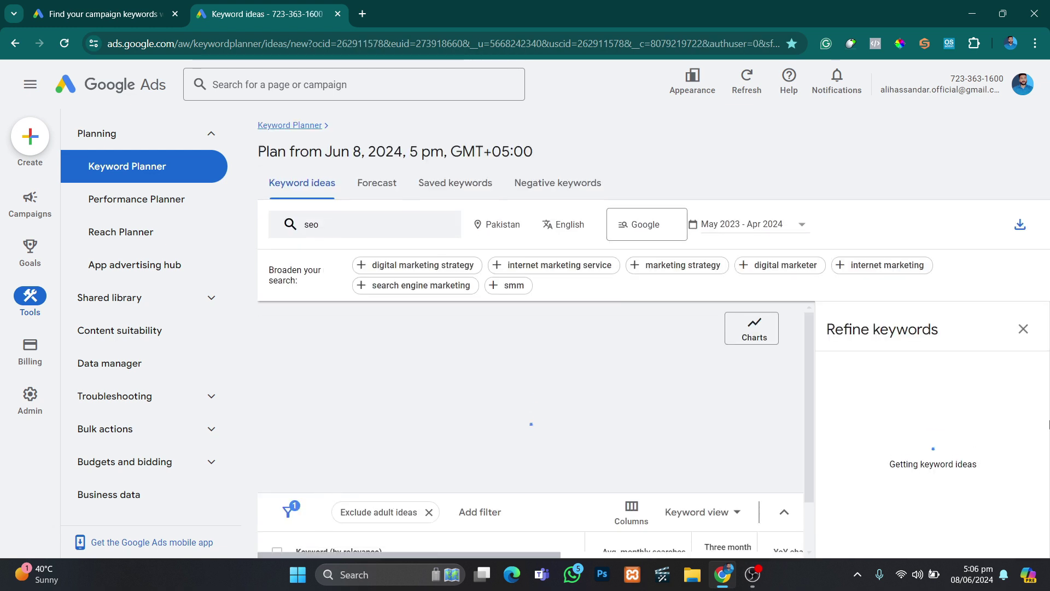
{"action": "left_click", "coordinate": [1024, 328]}
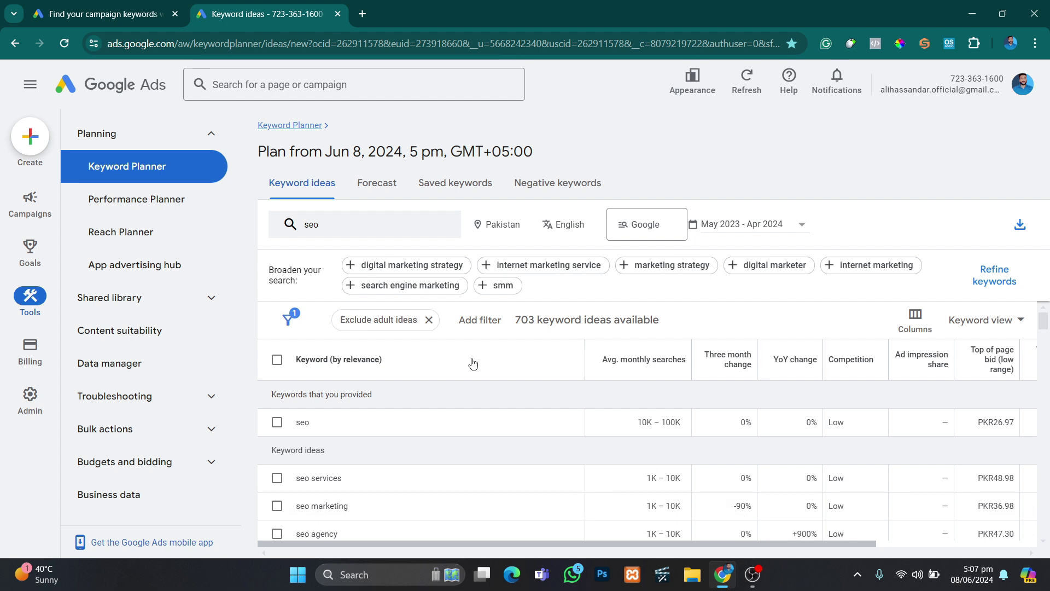
Change the search keyword to "freelancing" and get its keyword ideas.
{"action": "left_click", "coordinate": [380, 224]}
{"action": "left_click", "coordinate": [356, 292]}
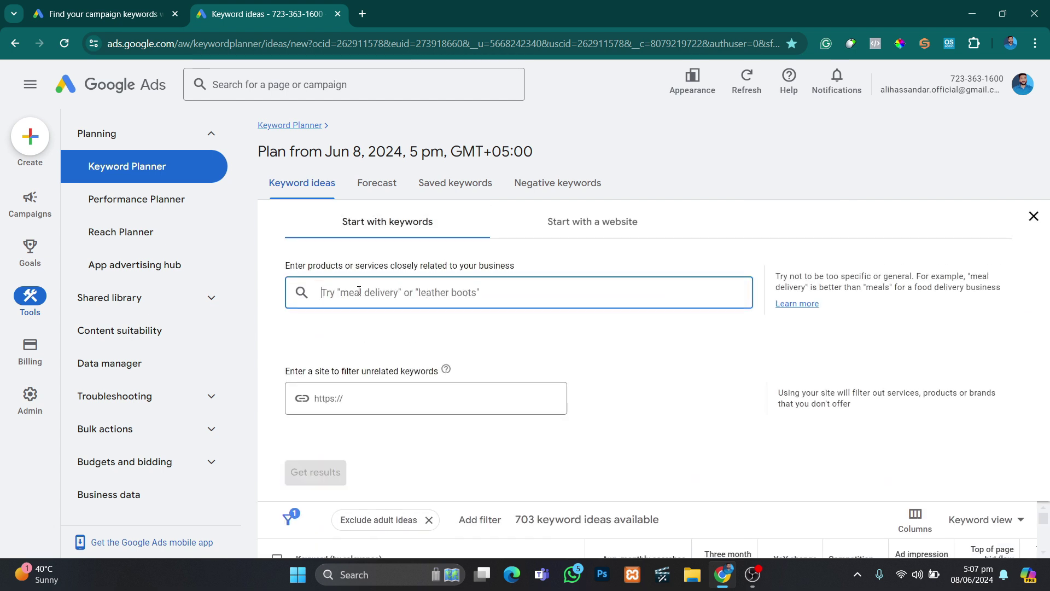
{"action": "type", "text": "freelancing"}
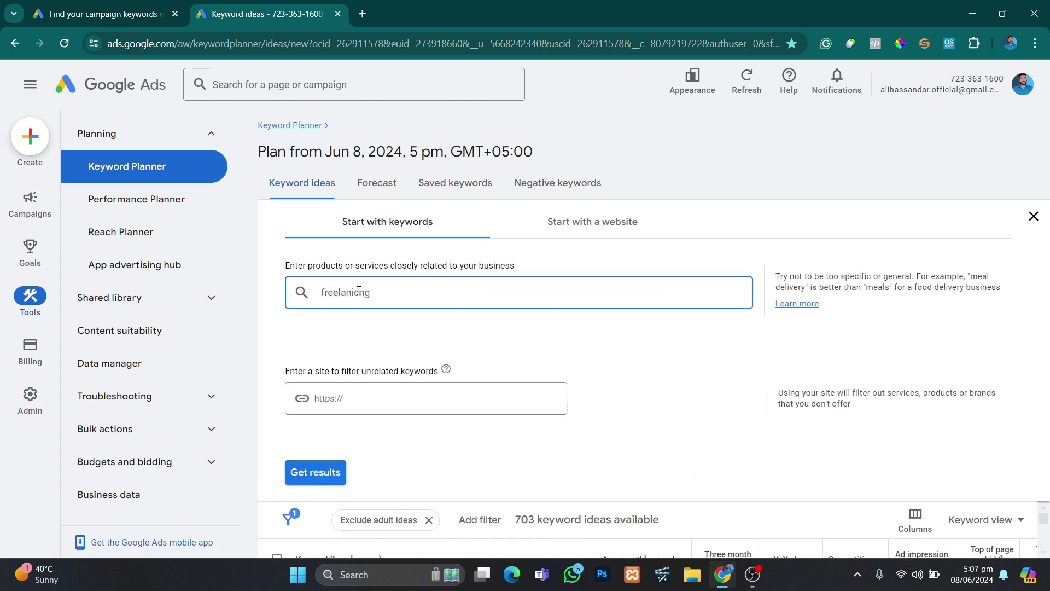
{"action": "key", "text": "Return"}
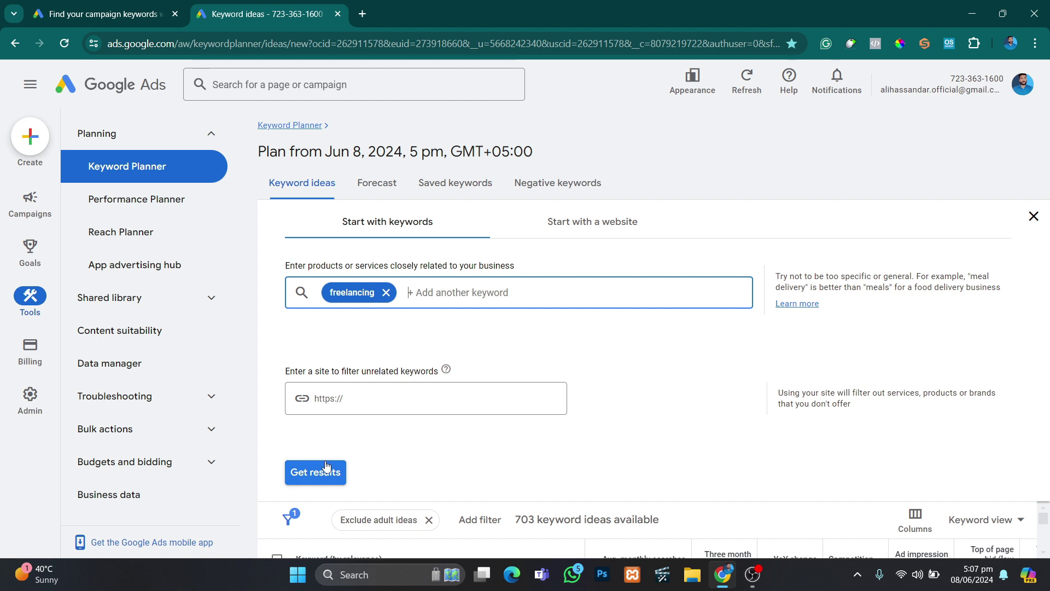
{"action": "left_click", "coordinate": [327, 466]}
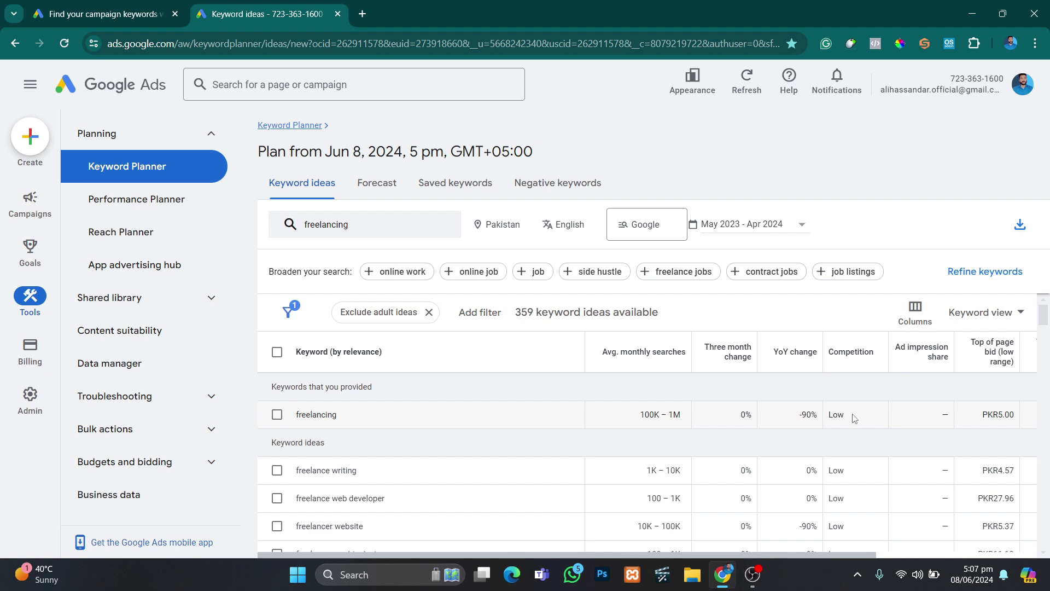
Examine the competition level of the keyword "freelancing" and rerun its keyword ideas search.
{"action": "left_click_drag", "start_coordinate": [853, 418], "coordinate": [826, 421]}
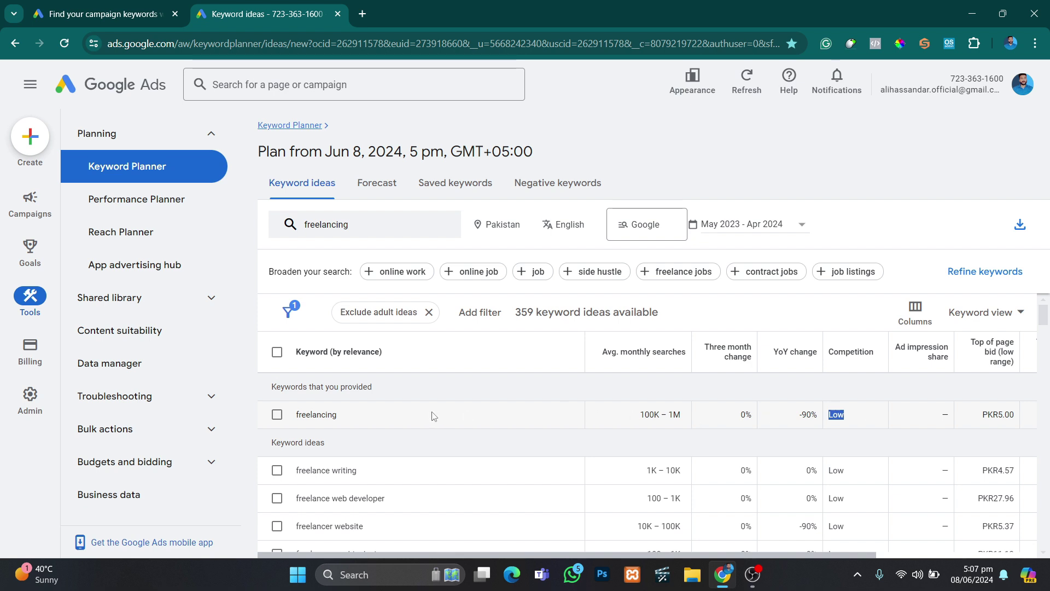
{"action": "left_click_drag", "start_coordinate": [376, 415], "coordinate": [299, 414]}
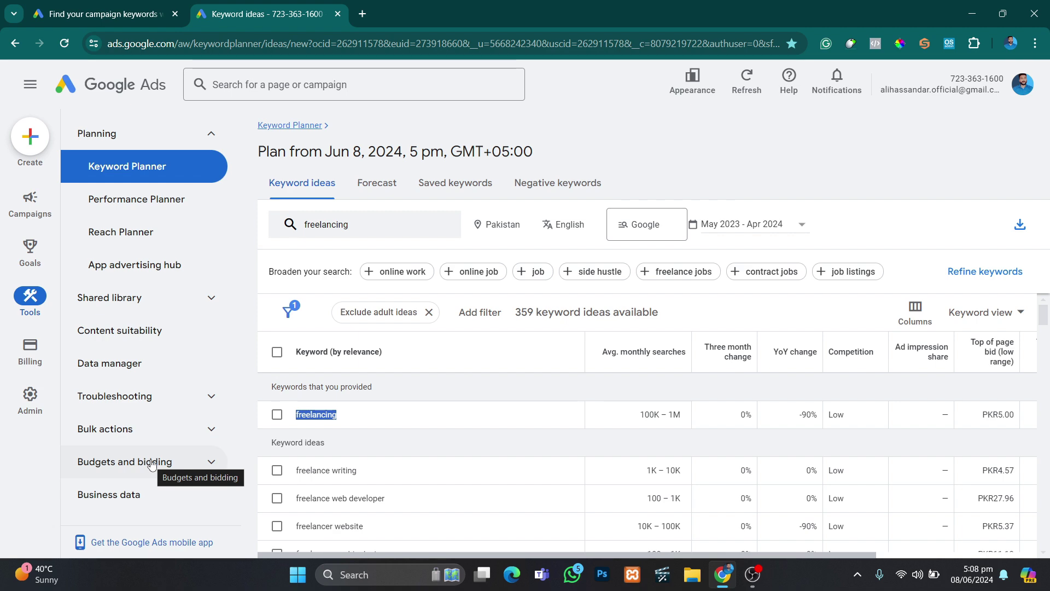
{"action": "left_click", "coordinate": [340, 230]}
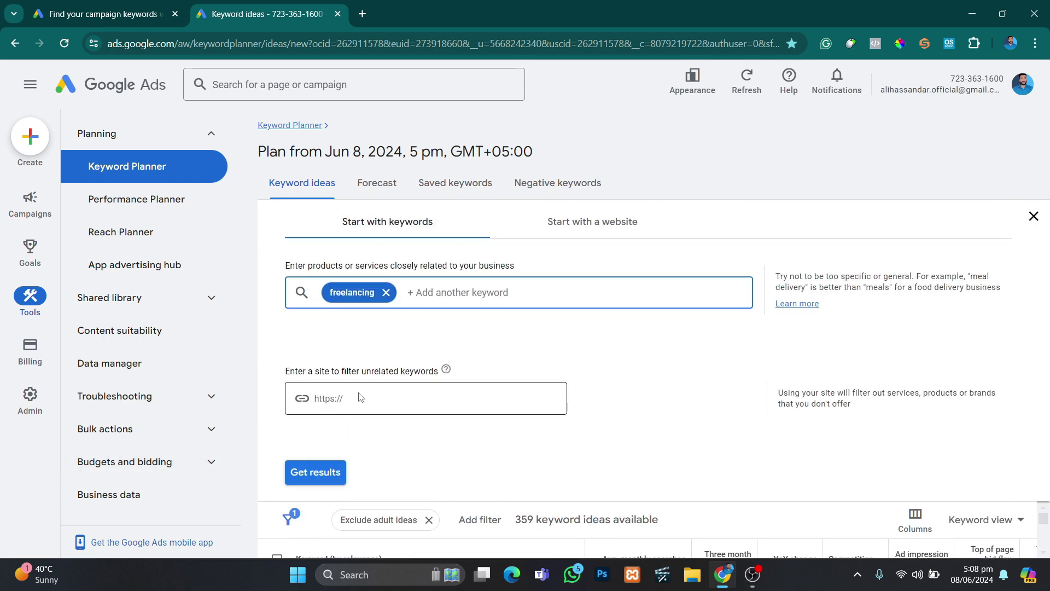
{"action": "left_click", "coordinate": [335, 471]}
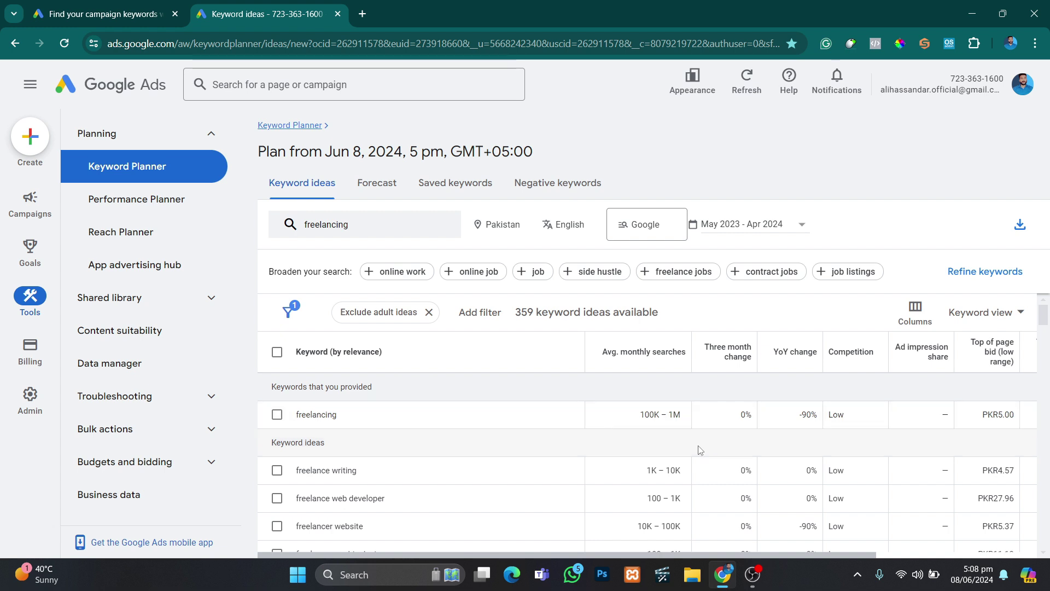
Select the keywords freelancing, freelance writing, freelance web developer and freelancer website in the results.
{"action": "left_click", "coordinate": [276, 414]}
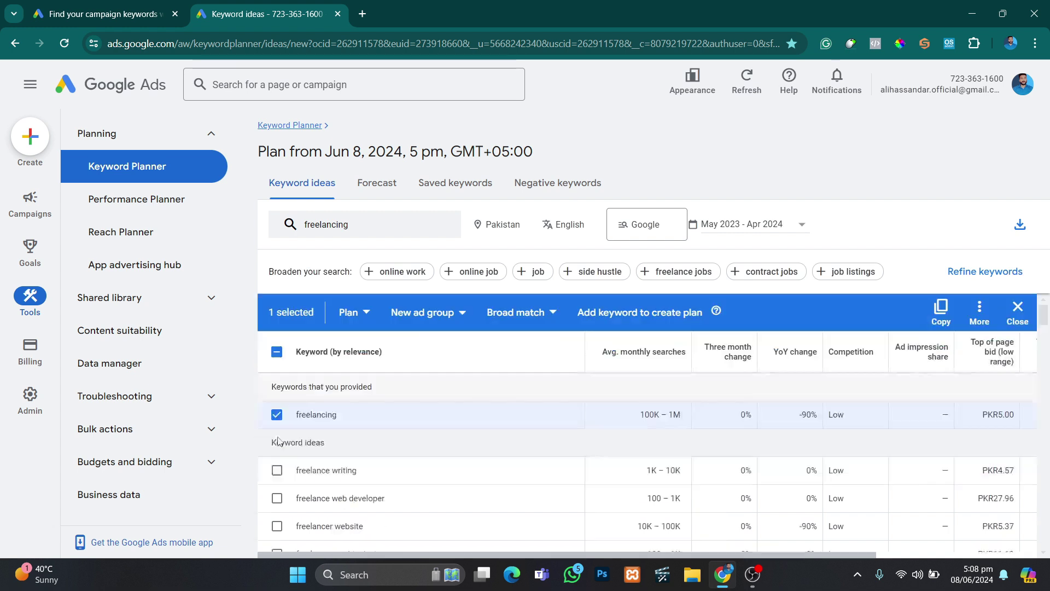
{"action": "left_click", "coordinate": [277, 469]}
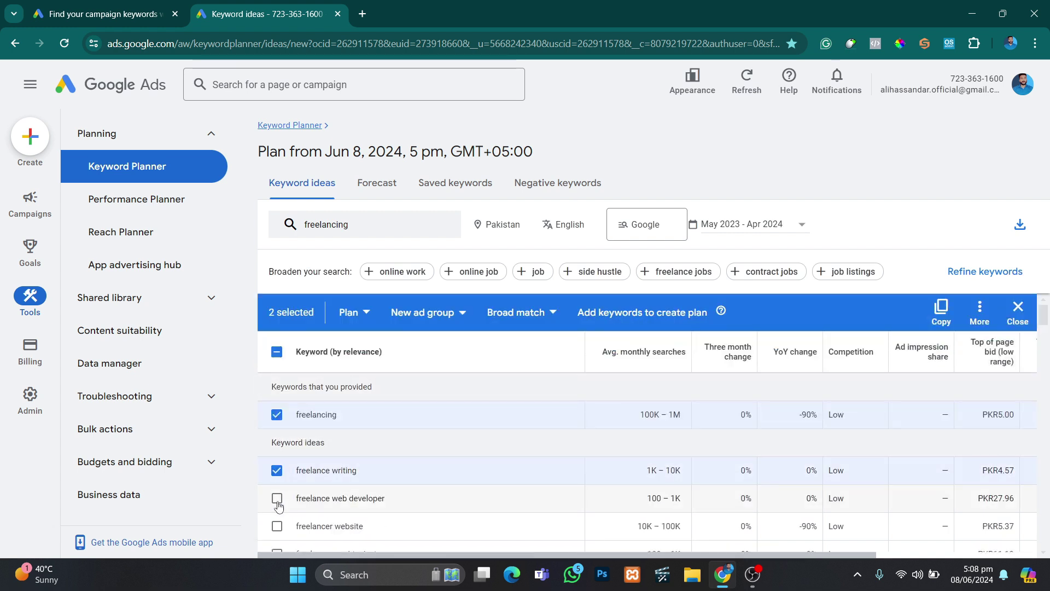
{"action": "left_click", "coordinate": [278, 499]}
{"action": "left_click", "coordinate": [277, 527]}
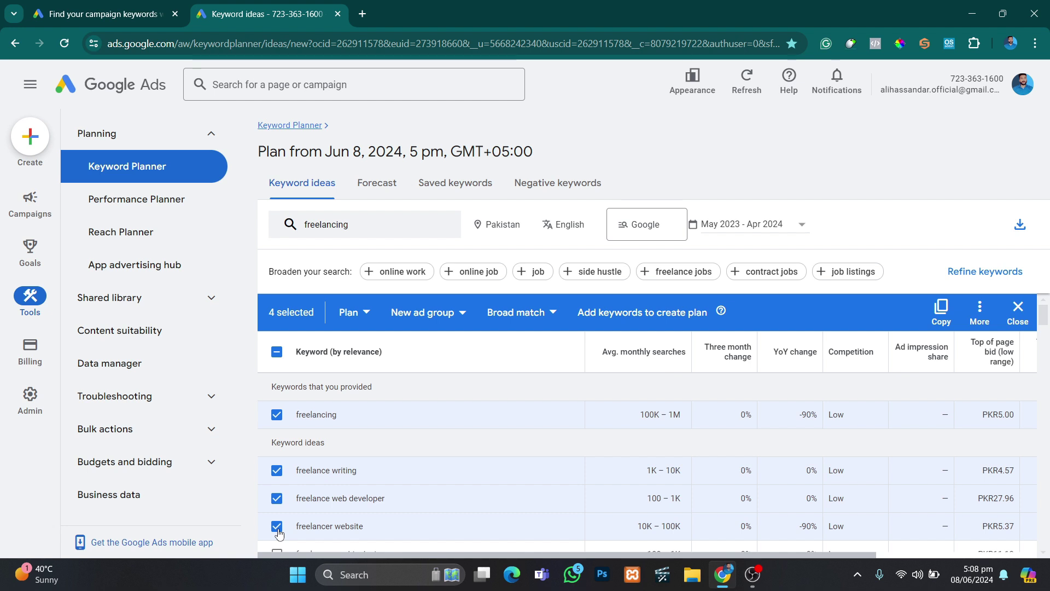
Select all keywords on the current results page and look through the selected list.
{"action": "left_click", "coordinate": [277, 353]}
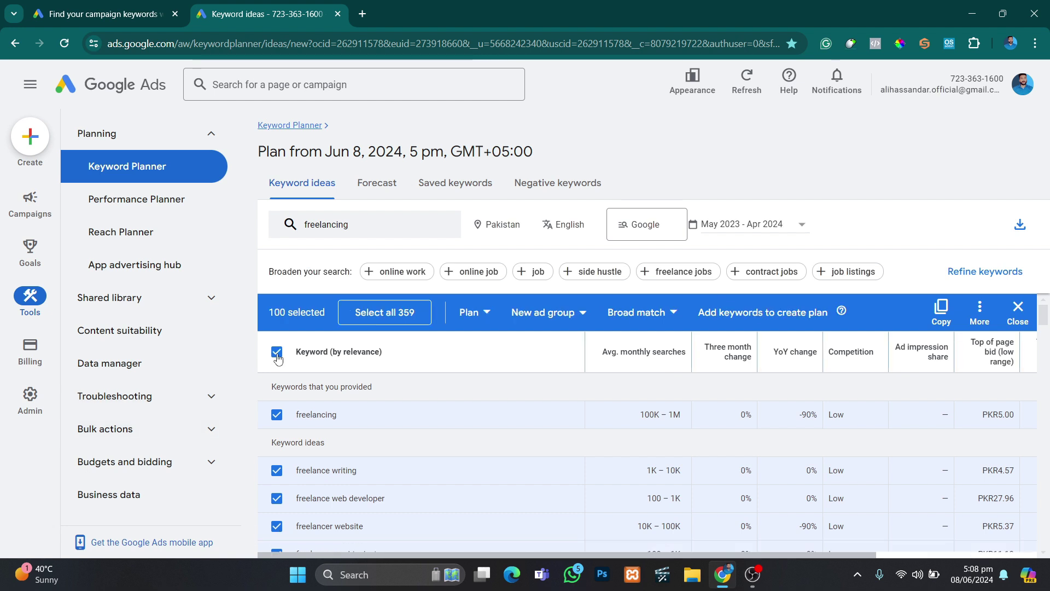
{"action": "left_click", "coordinate": [277, 354]}
{"action": "left_click", "coordinate": [277, 353]}
{"action": "left_click_drag", "start_coordinate": [1045, 324], "coordinate": [1048, 386]}
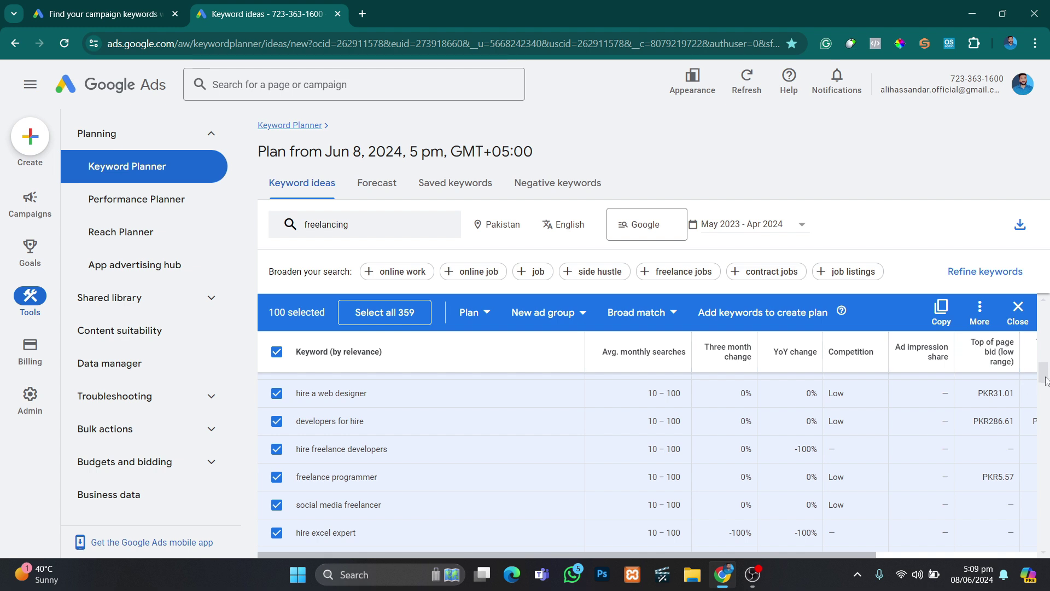
{"action": "left_click_drag", "start_coordinate": [1045, 377], "coordinate": [1046, 323]}
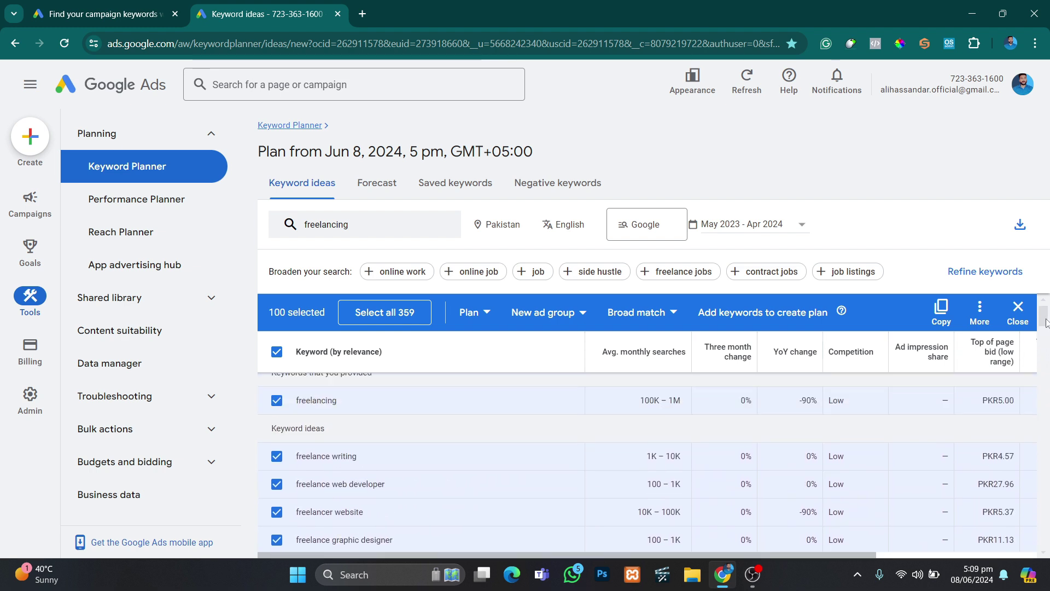
Download the freelancing keyword ideas as a .csv file.
{"action": "left_click", "coordinate": [1019, 229]}
{"action": "left_click", "coordinate": [991, 243]}
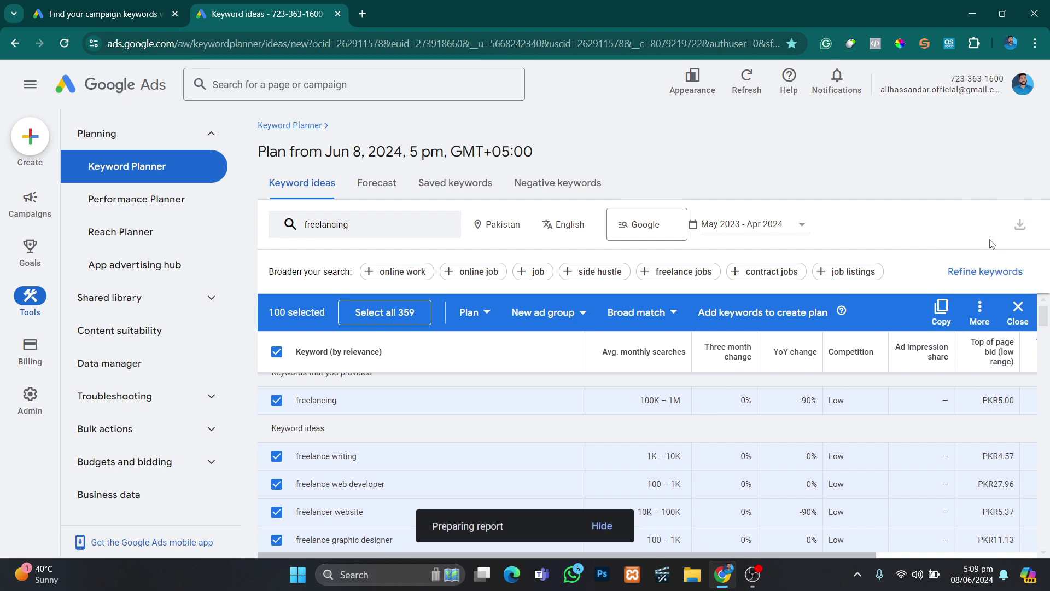
{"action": "left_click", "coordinate": [1020, 225]}
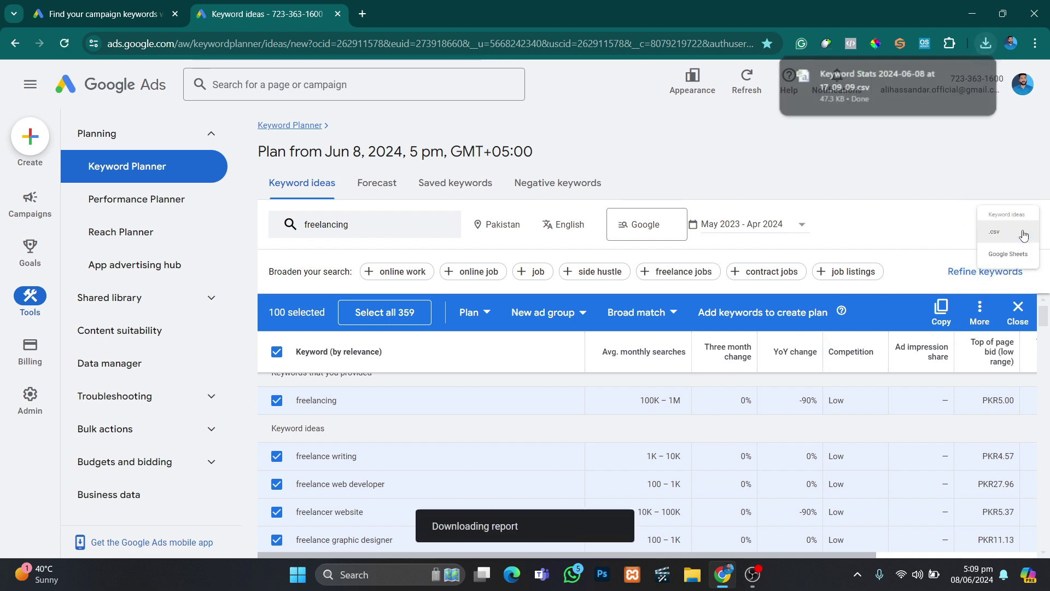
Look through the date range options for the freelancing keyword ideas without changing the range.
{"action": "left_click", "coordinate": [880, 218]}
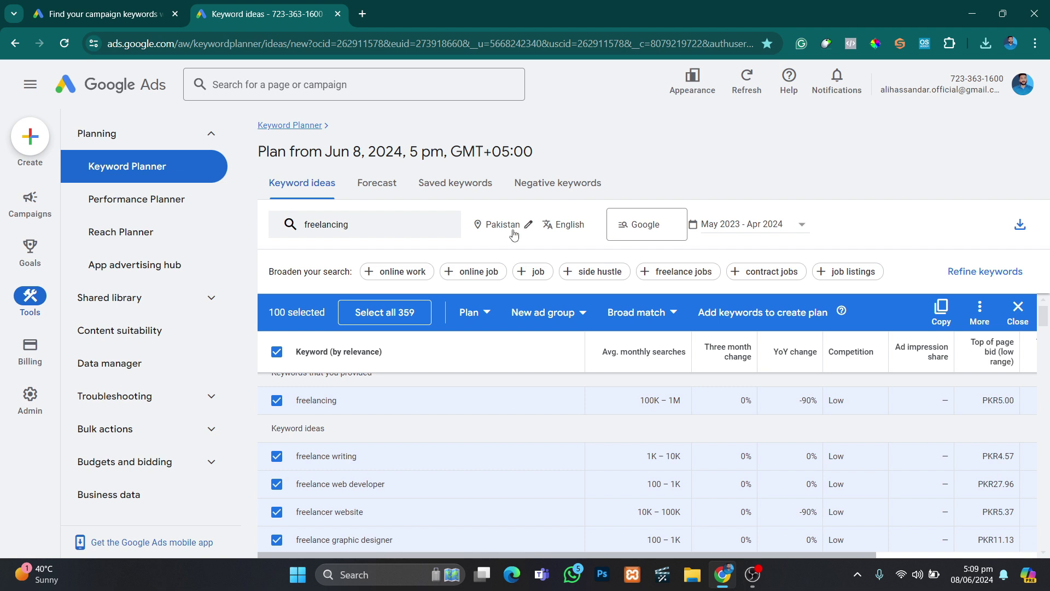
{"action": "left_click", "coordinate": [732, 228]}
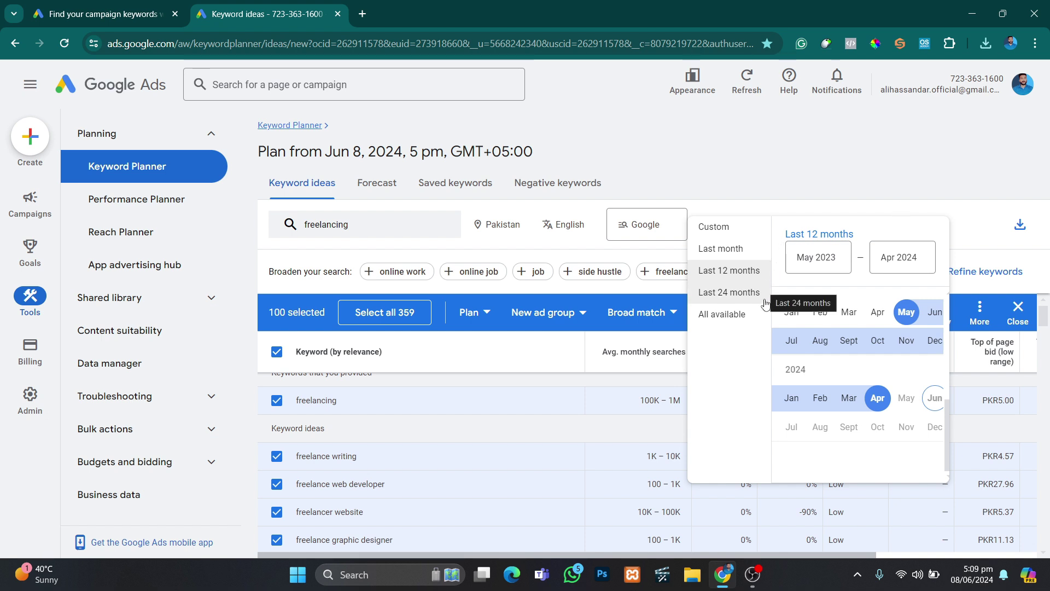
{"action": "left_click", "coordinate": [832, 165]}
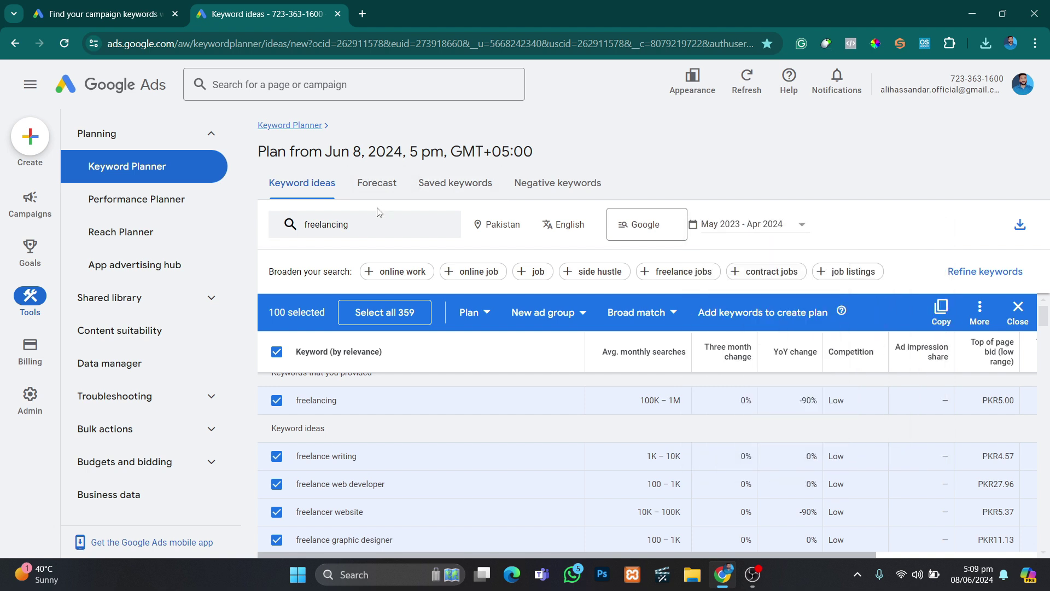
Replace the keyword freelancing with "ac repair service", get its keyword ideas and look through the results.
{"action": "left_click", "coordinate": [374, 224]}
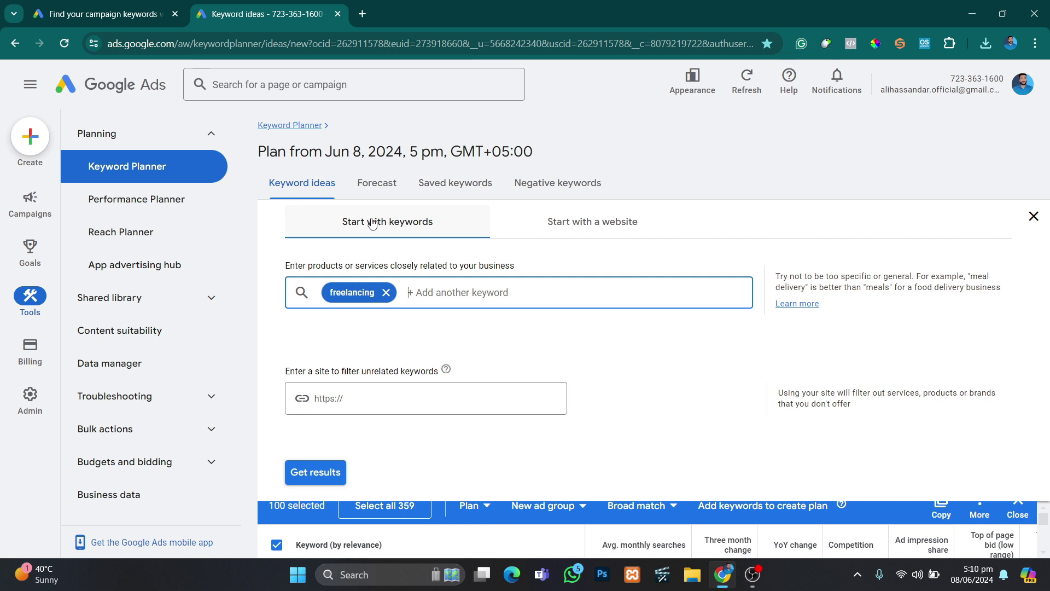
{"action": "key", "text": "BackSpace"}
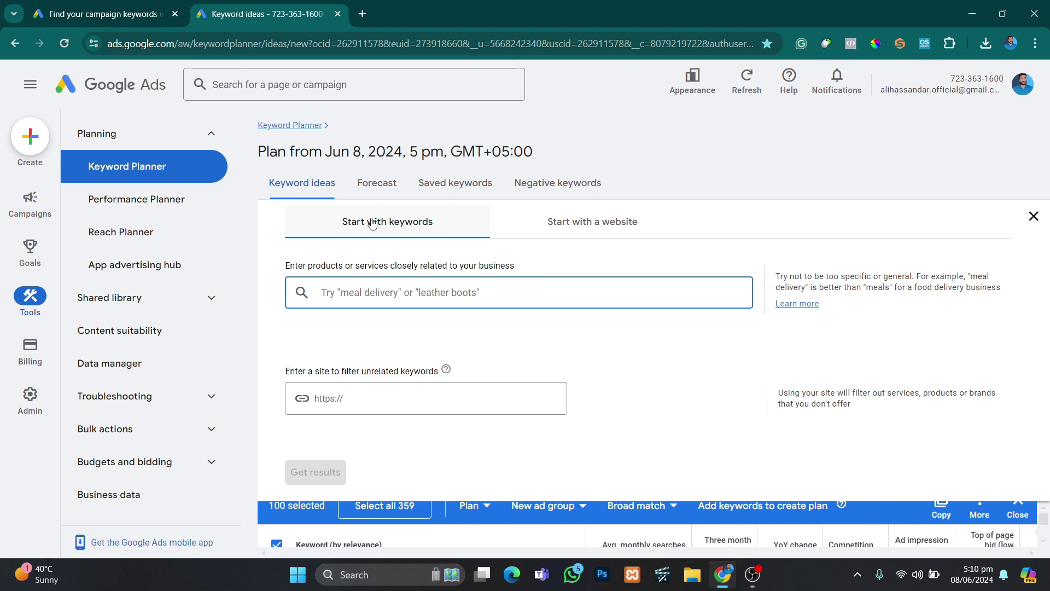
{"action": "type", "text": "ac repair service"}
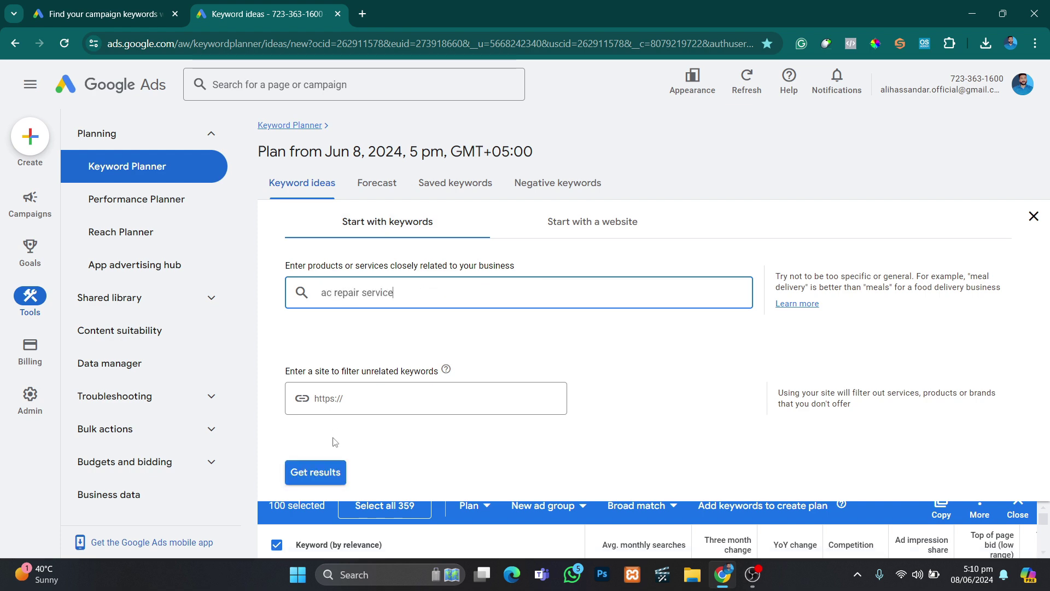
{"action": "left_click", "coordinate": [324, 471]}
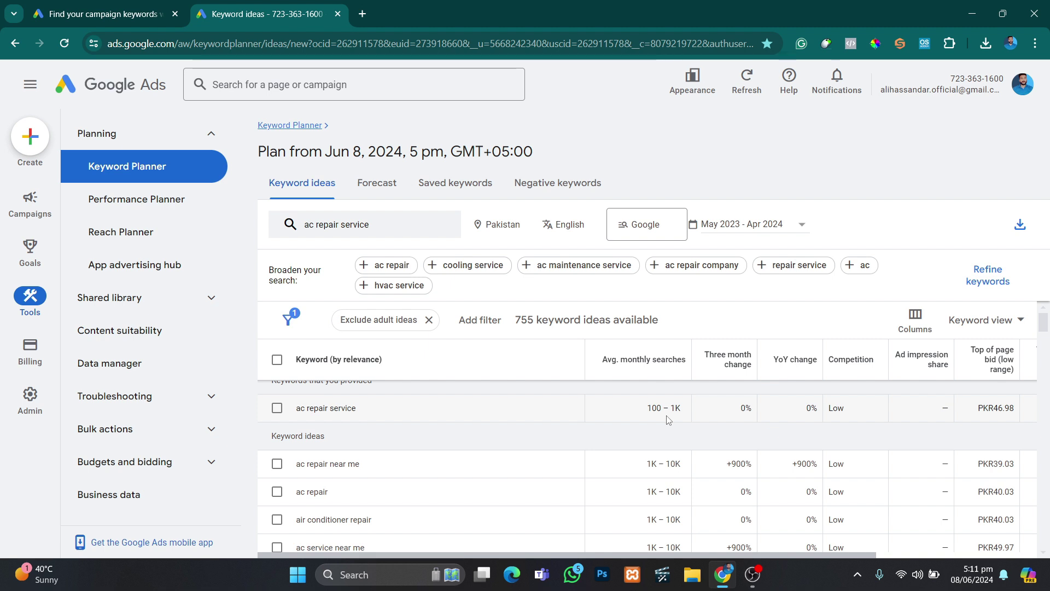
{"action": "left_click_drag", "start_coordinate": [1045, 327], "coordinate": [1045, 360]}
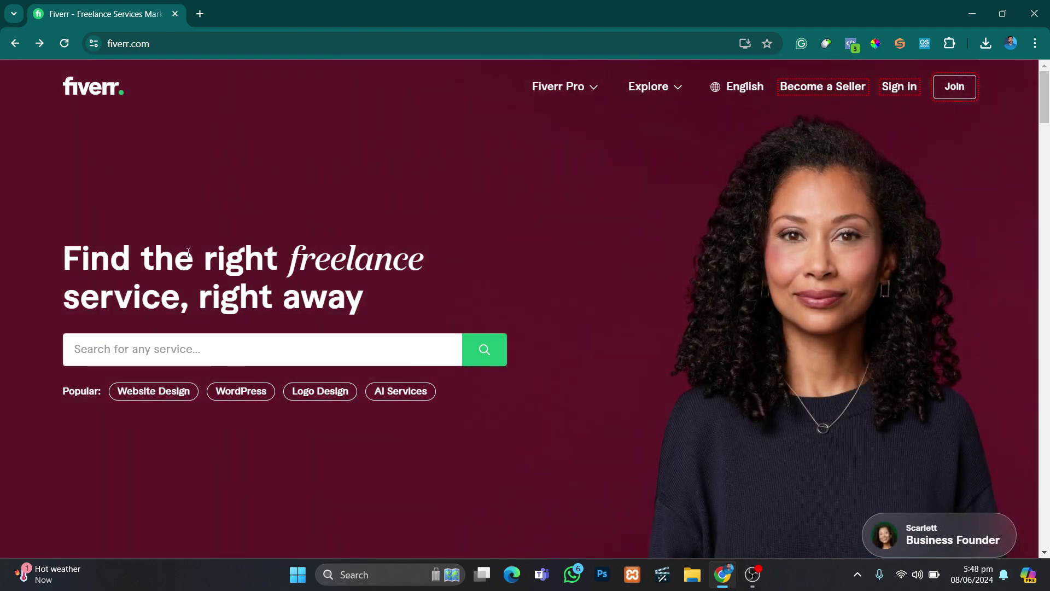
Search Fiverr for "google ads keyword research" gigs using the suggested query.
{"action": "left_click", "coordinate": [183, 334]}
{"action": "type", "text": "goo"}
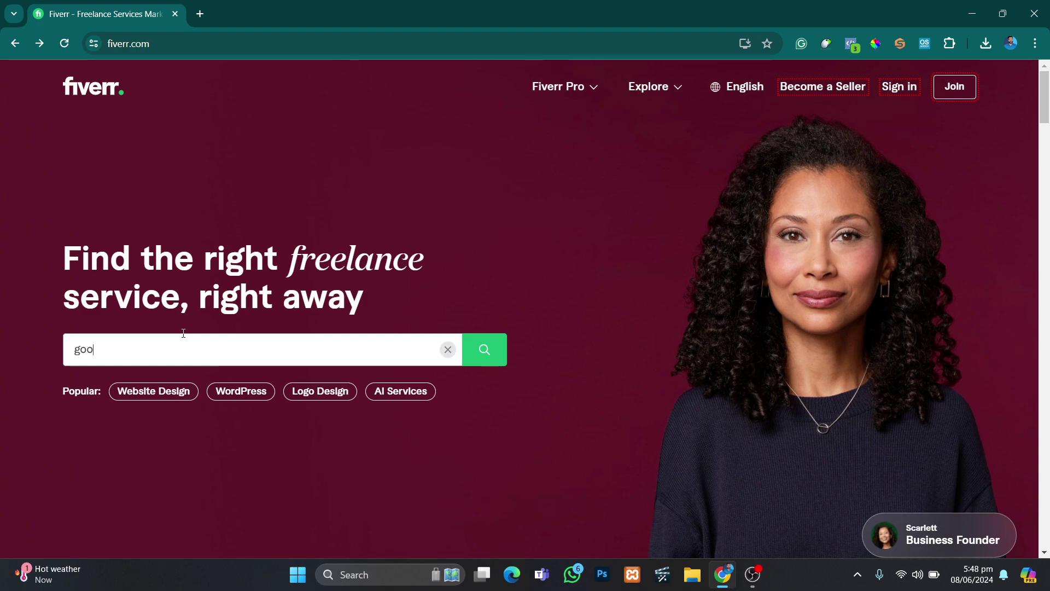
{"action": "type", "text": "gle keywr"}
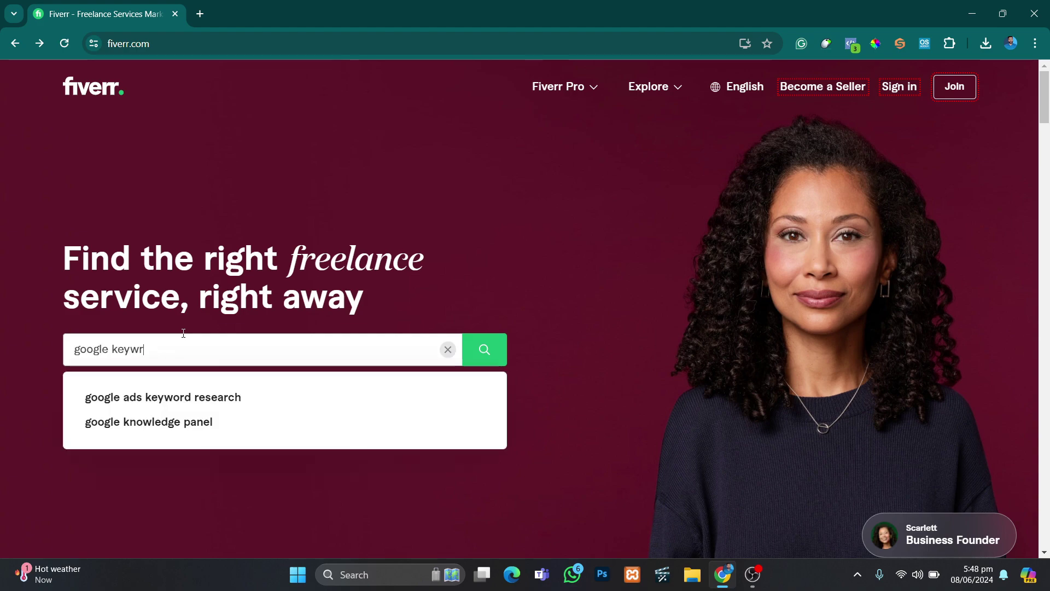
{"action": "key", "text": "BackSpace"}
{"action": "left_click", "coordinate": [169, 397]}
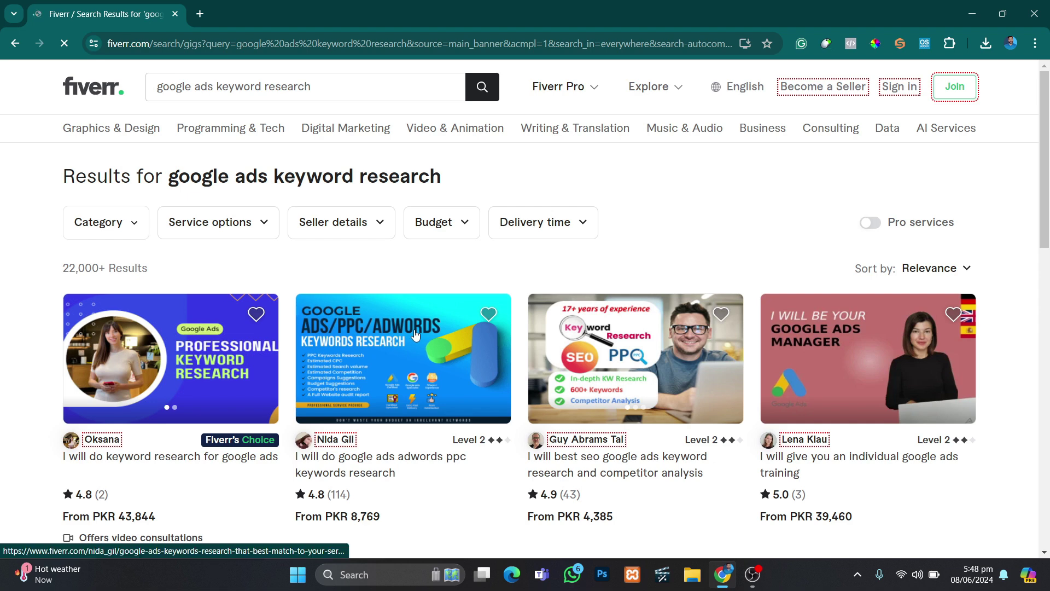
Look through the Google Ads keyword research gigs on Fiverr, comparing their ratings and starting prices.
{"action": "scroll", "coordinate": [1045, 124], "scroll_direction": "down", "scroll_amount": 1}
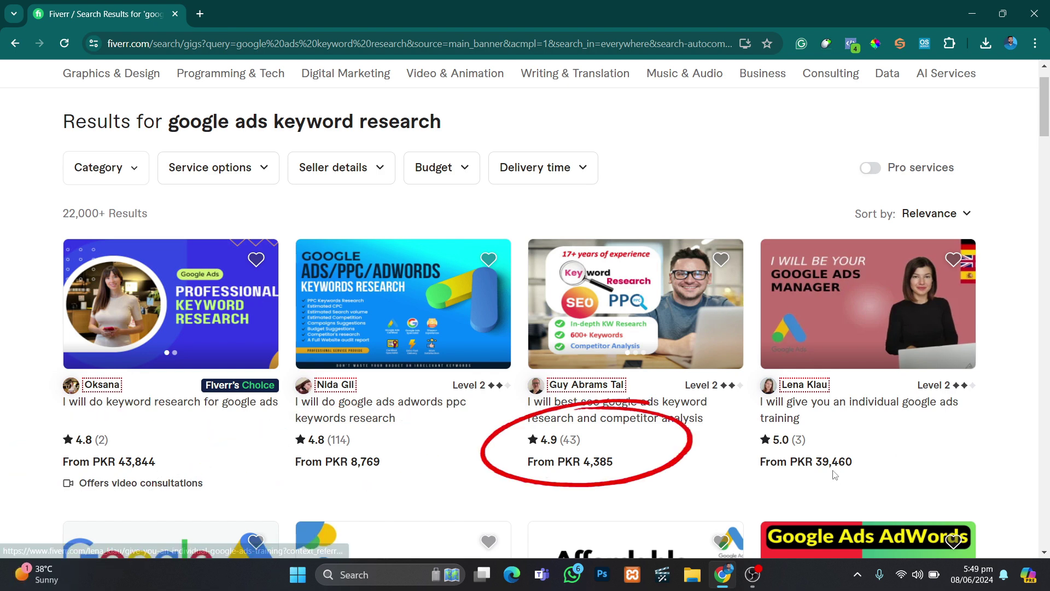
{"action": "scroll", "coordinate": [368, 293], "scroll_direction": "down", "scroll_amount": 3}
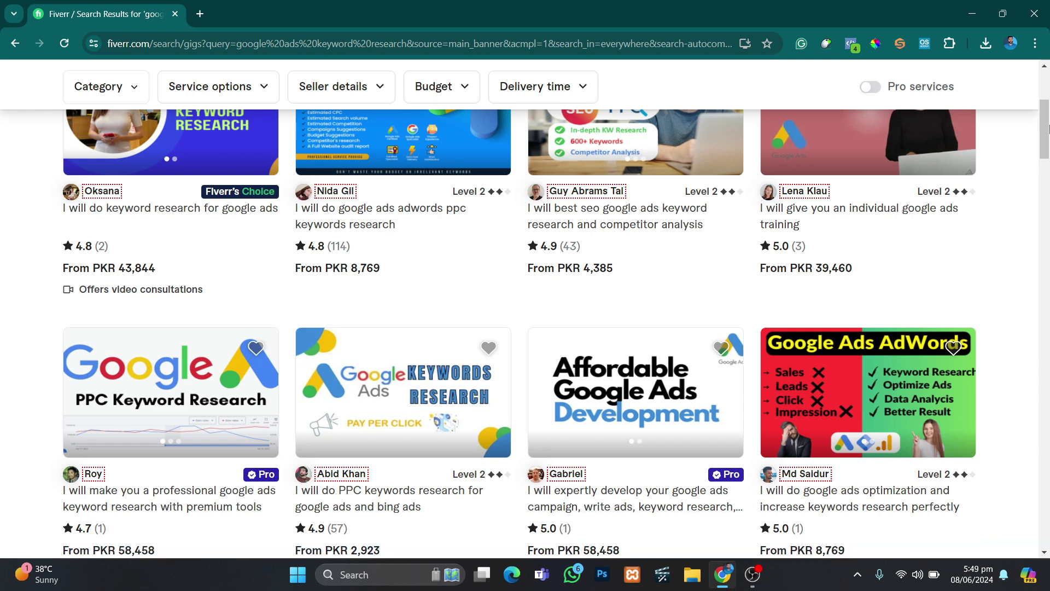
{"action": "left_click_drag", "start_coordinate": [1047, 129], "coordinate": [1049, 136]}
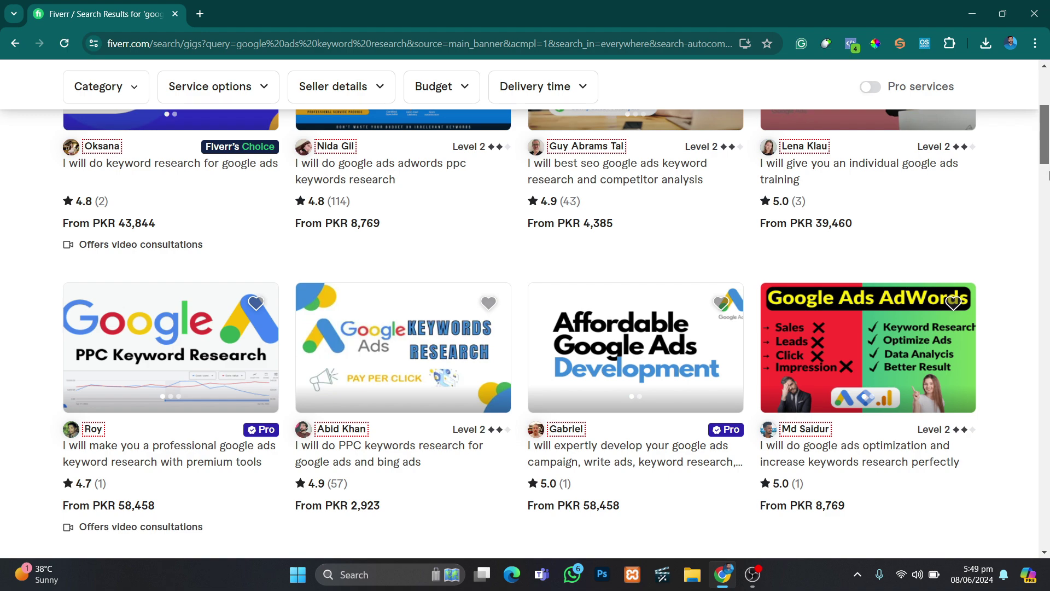
{"action": "left_click", "coordinate": [1047, 176]}
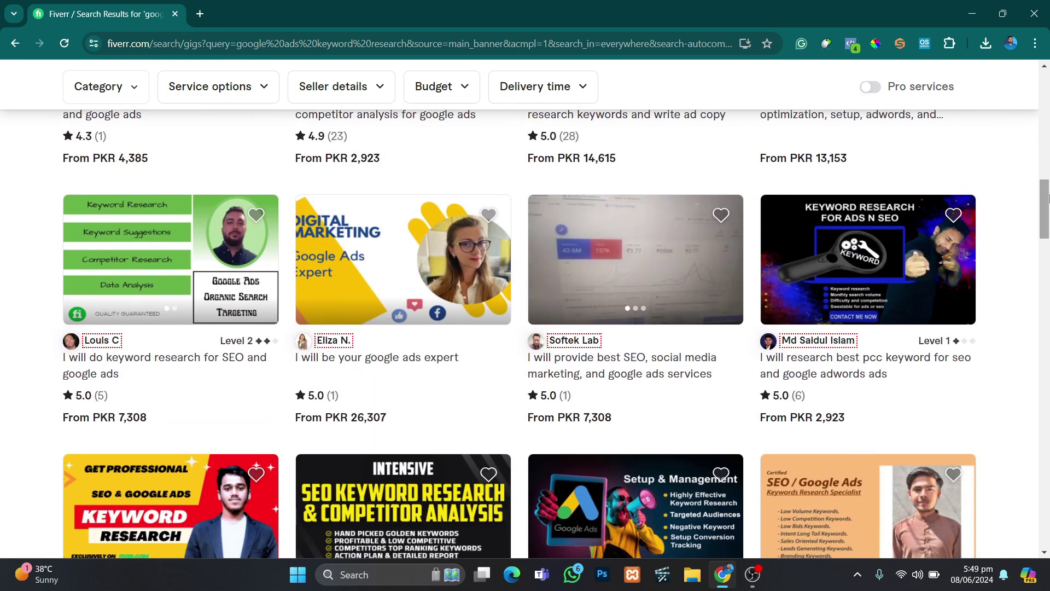
{"action": "scroll", "coordinate": [1015, 257], "scroll_direction": "down", "scroll_amount": 4}
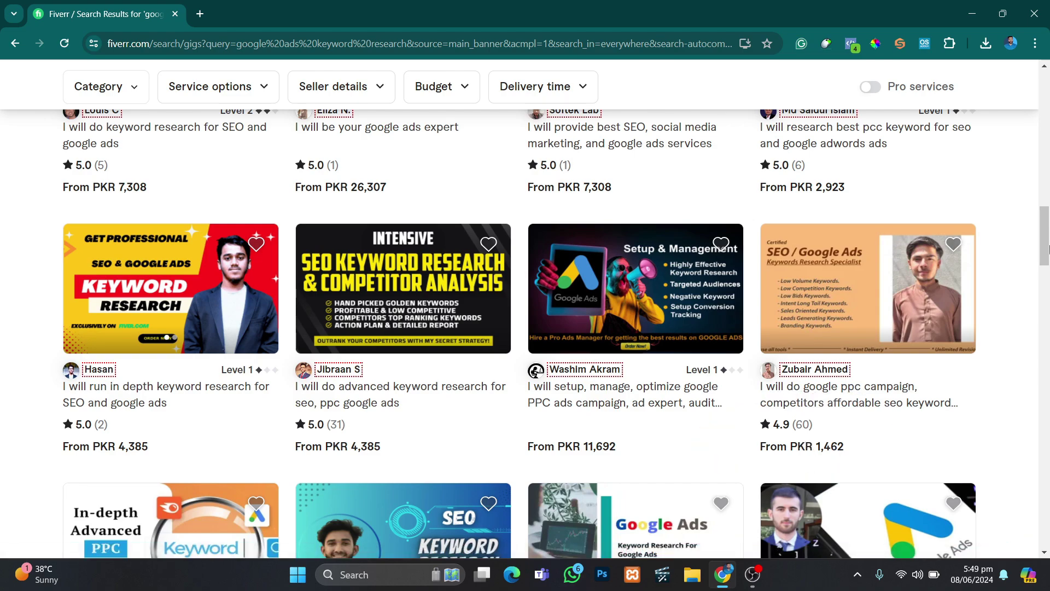
{"action": "scroll", "coordinate": [1047, 236], "scroll_direction": "up", "scroll_amount": 2}
{"action": "left_click_drag", "start_coordinate": [1047, 237], "coordinate": [1047, 105]}
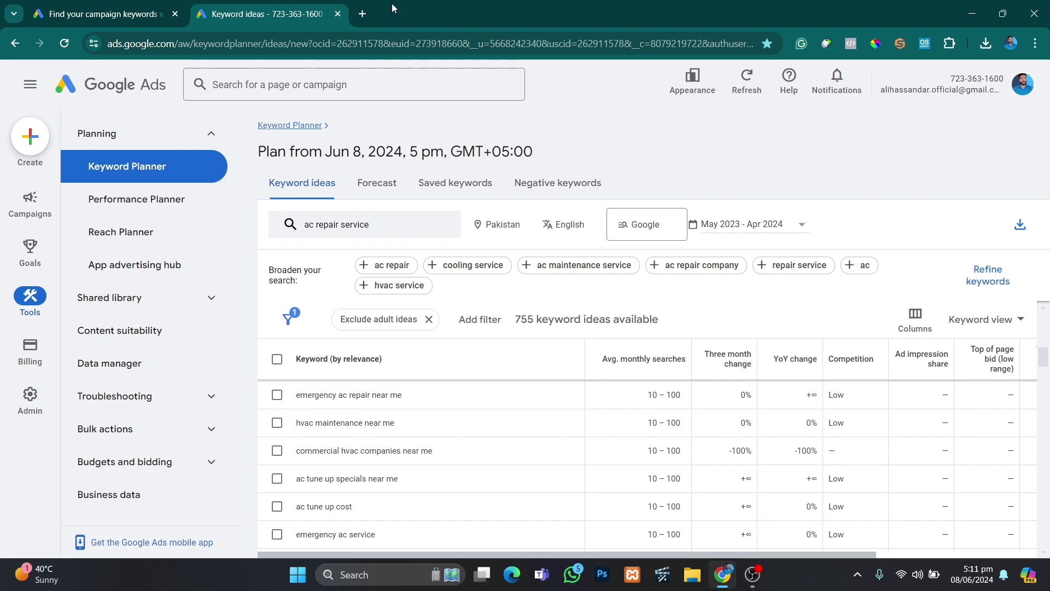
Open youtube.com in a new browser tab and search for "geeky academy".
{"action": "left_click", "coordinate": [362, 13]}
{"action": "type", "text": "youtube.com"}
{"action": "key", "text": "Return"}
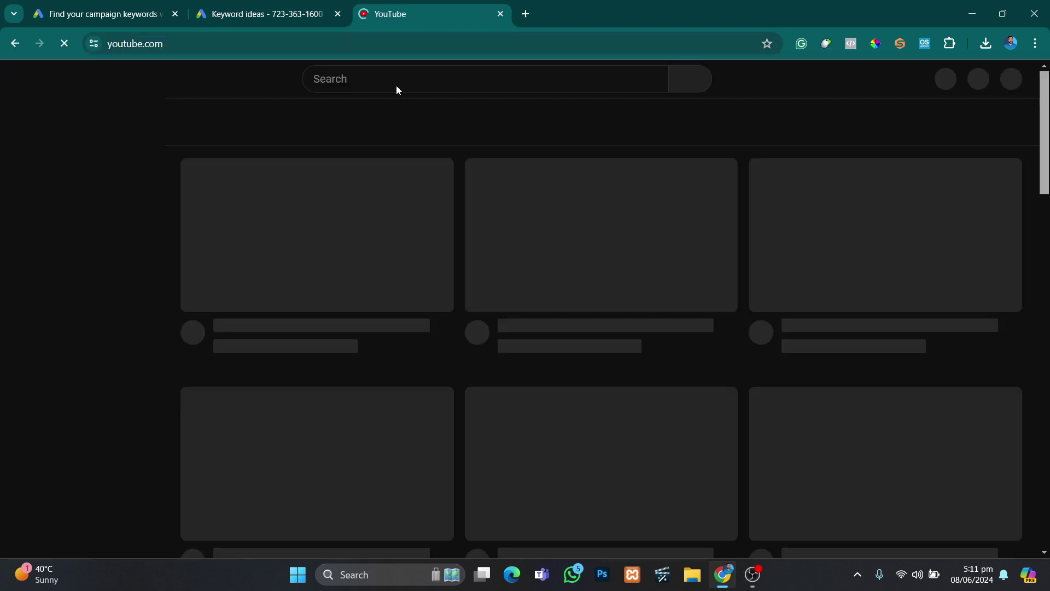
{"action": "left_click", "coordinate": [396, 85]}
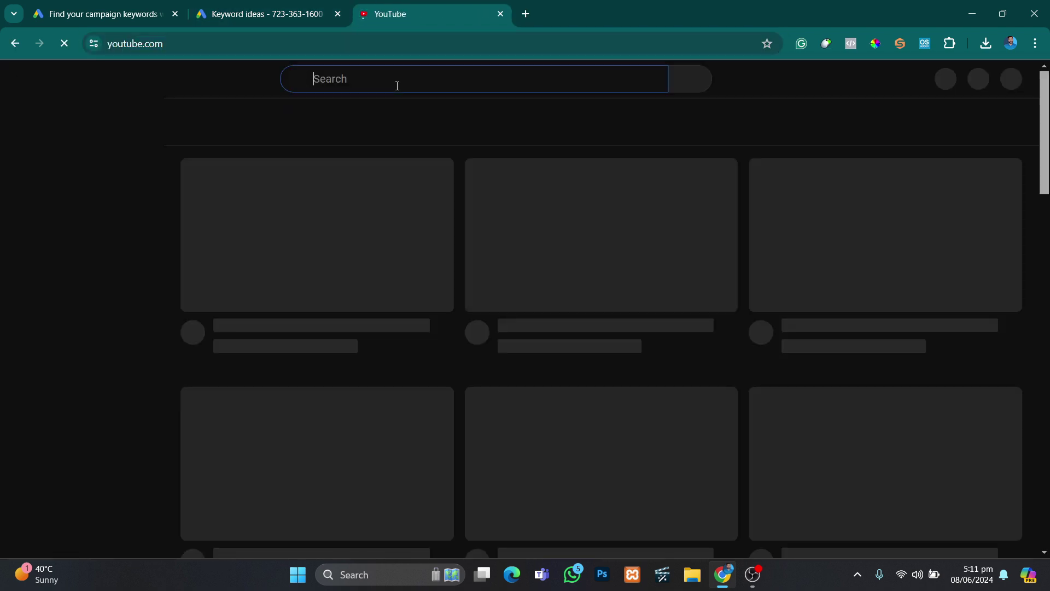
{"action": "type", "text": "geeky academy"}
{"action": "key", "text": "Return"}
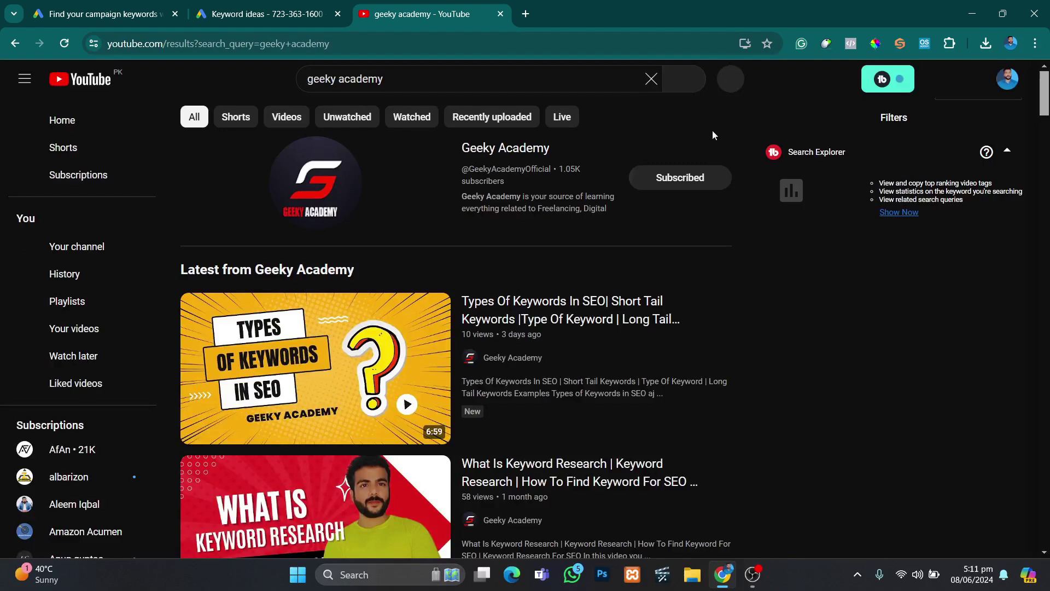
Choose the notification setting for the Geeky Academy channel subscription in the search results.
{"action": "left_click", "coordinate": [680, 177]}
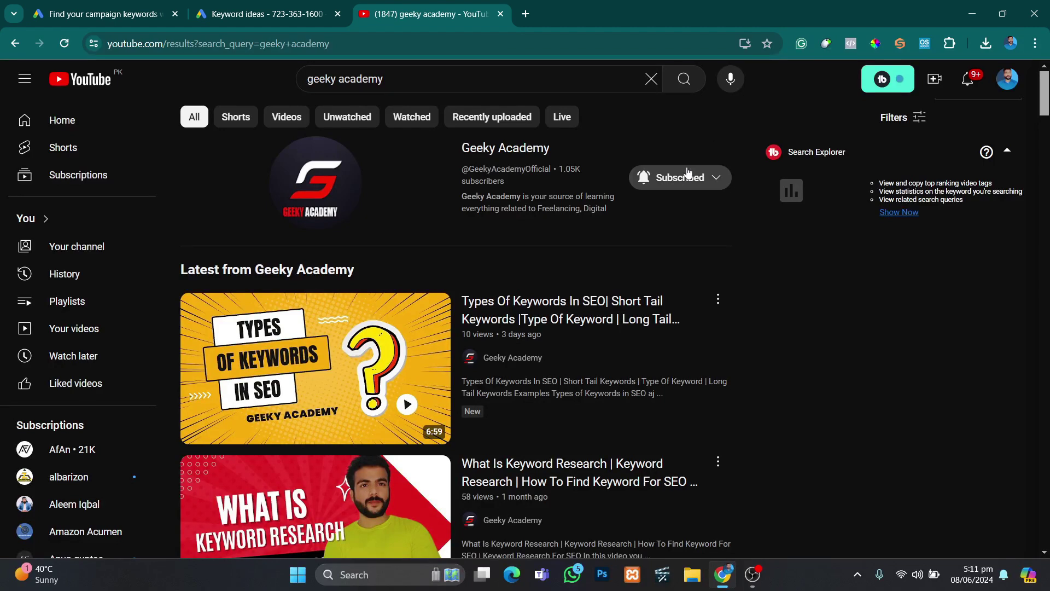
{"action": "left_click", "coordinate": [683, 178]}
{"action": "left_click", "coordinate": [677, 207]}
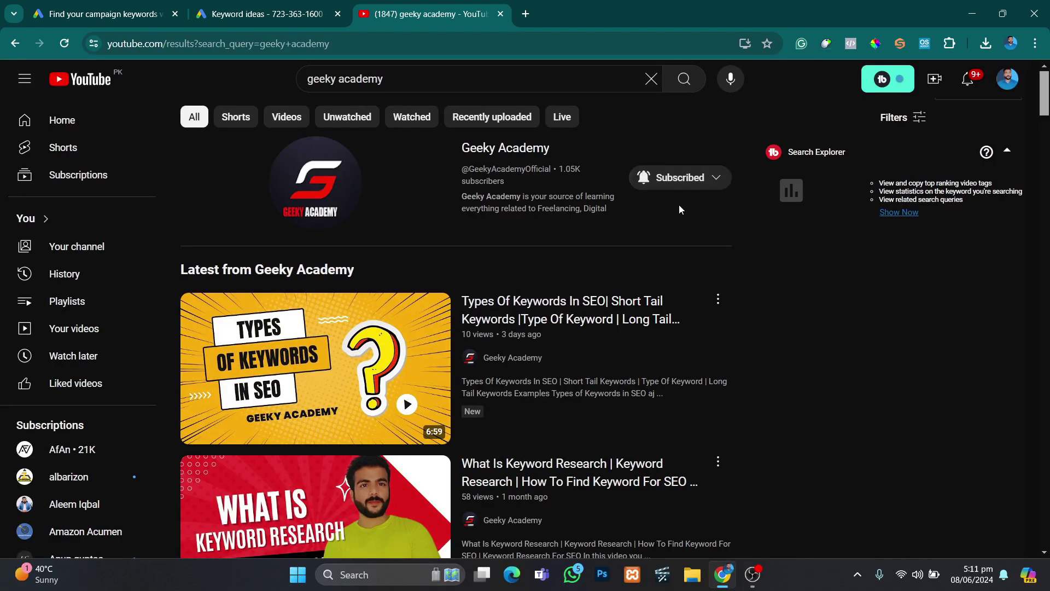
Open the SEO Training Course playlist from the Geeky Academy channel and look through its videos.
{"action": "left_click", "coordinate": [523, 152]}
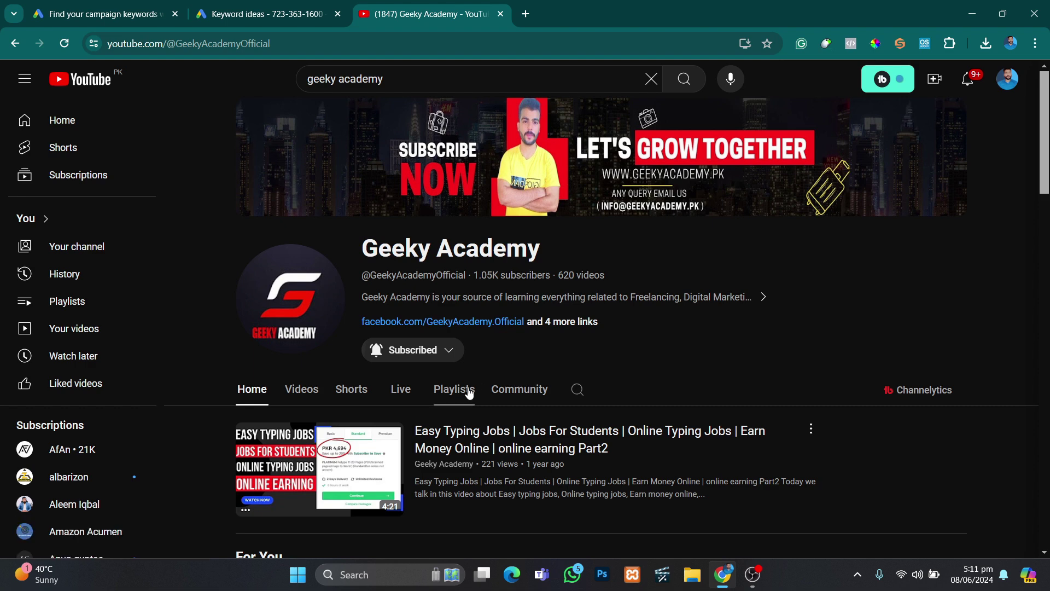
{"action": "left_click", "coordinate": [469, 391]}
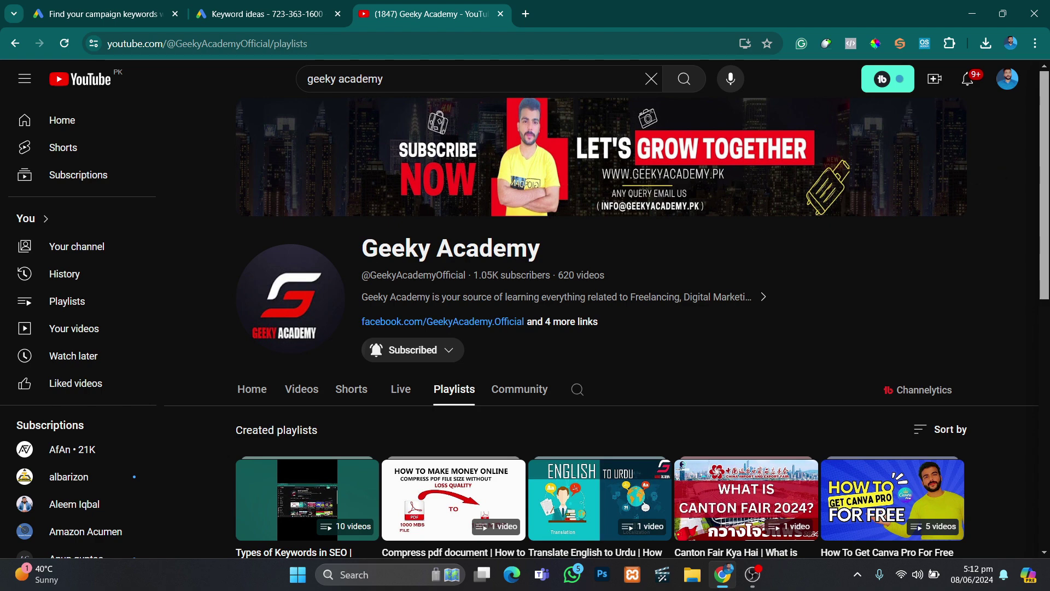
{"action": "scroll", "coordinate": [469, 391], "scroll_direction": "down", "scroll_amount": 4}
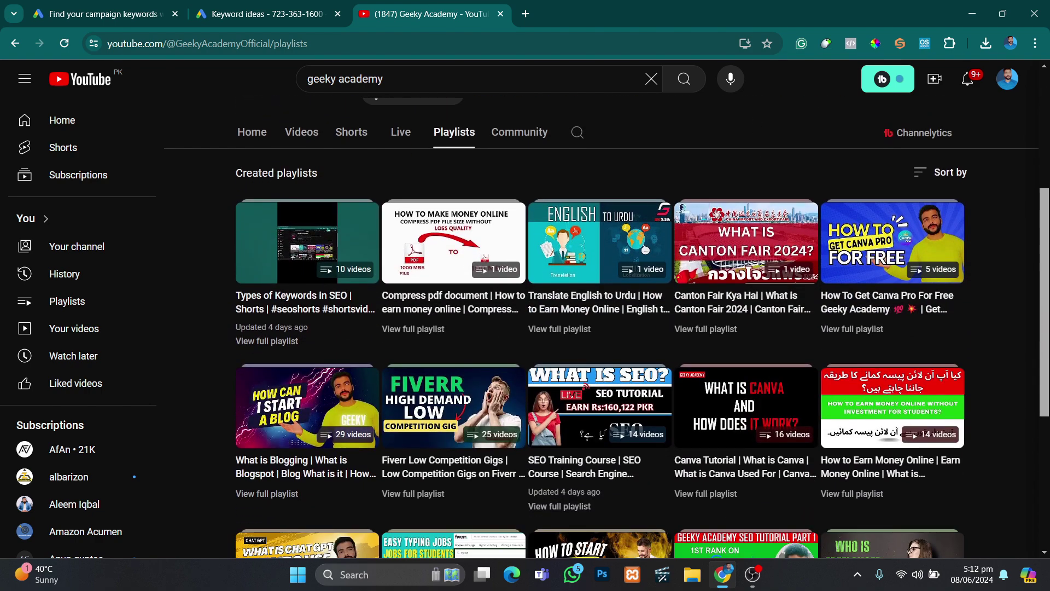
{"action": "left_click", "coordinate": [571, 507]}
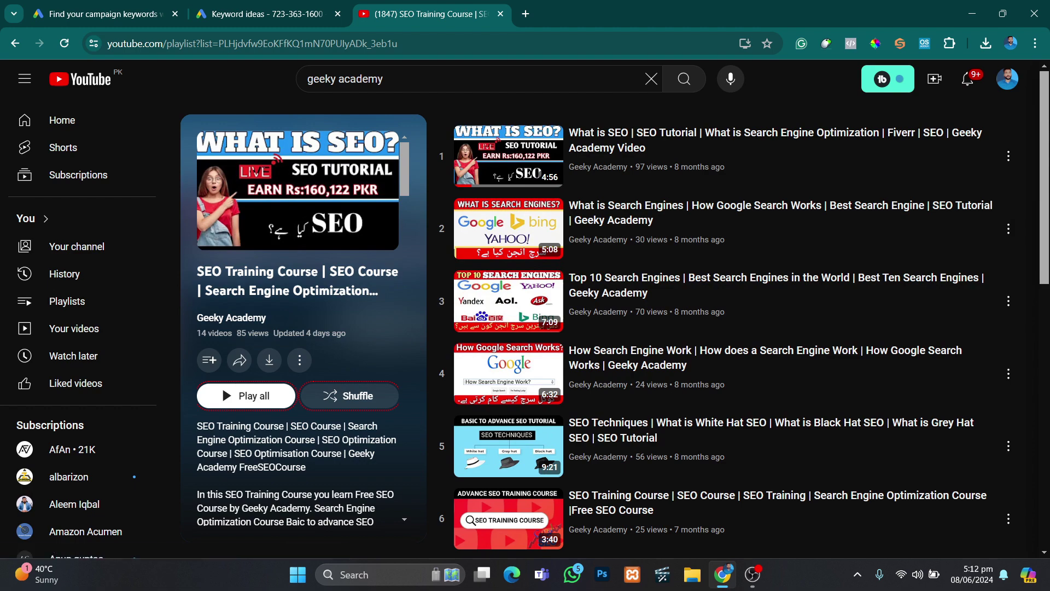
{"action": "scroll", "coordinate": [222, 386], "scroll_direction": "down", "scroll_amount": 10}
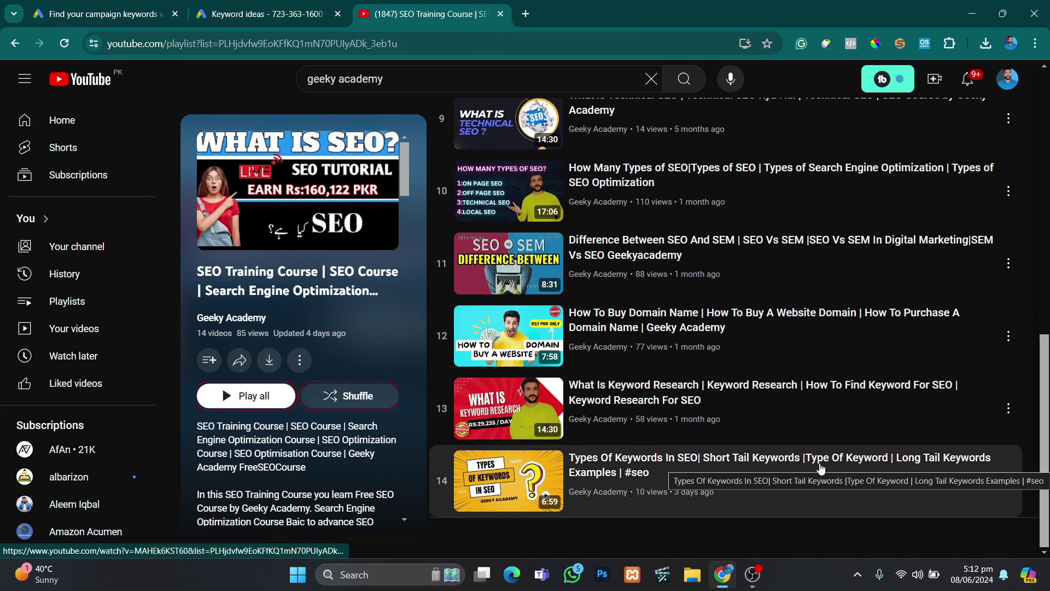